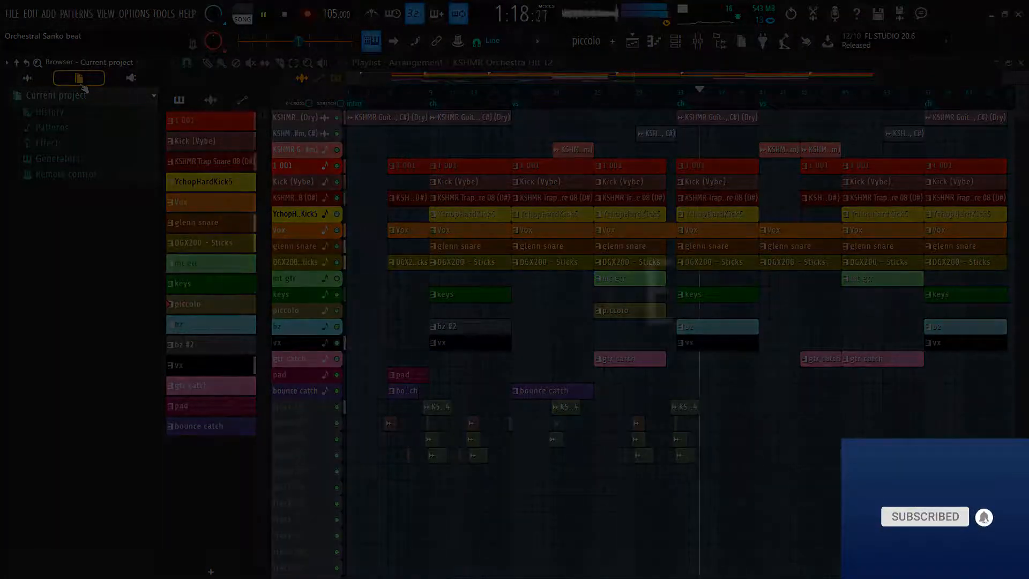
# Stop the song playback and show the Kick (Vybe) pattern in the channel rack.
pyautogui.press('space')
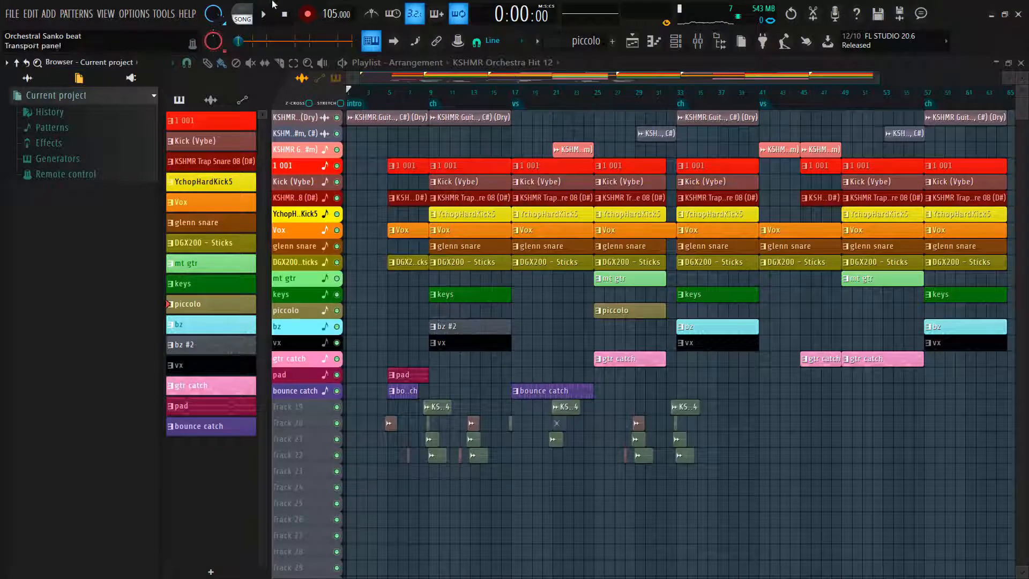
pyautogui.click(675, 49)
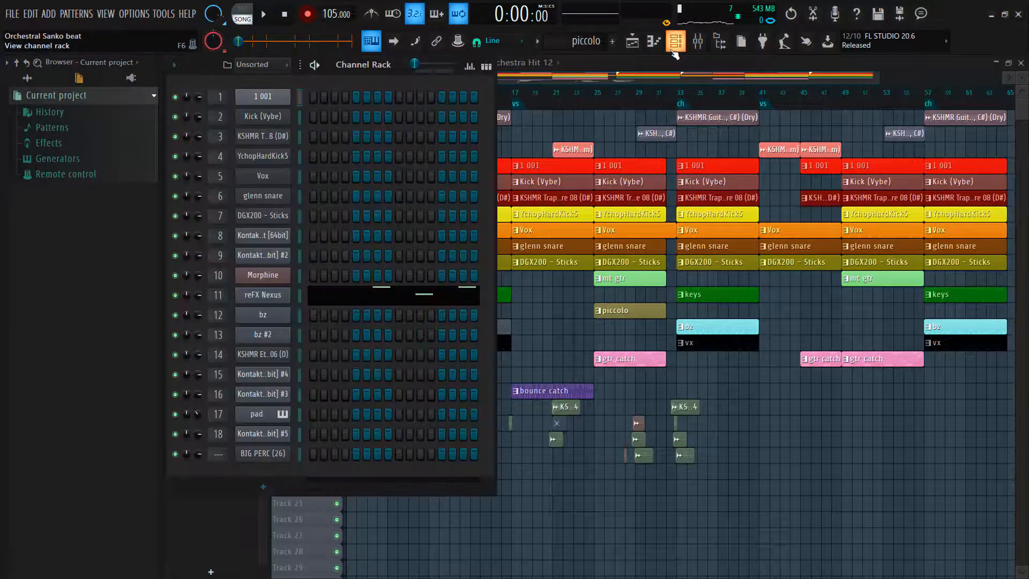
pyautogui.click(543, 46)
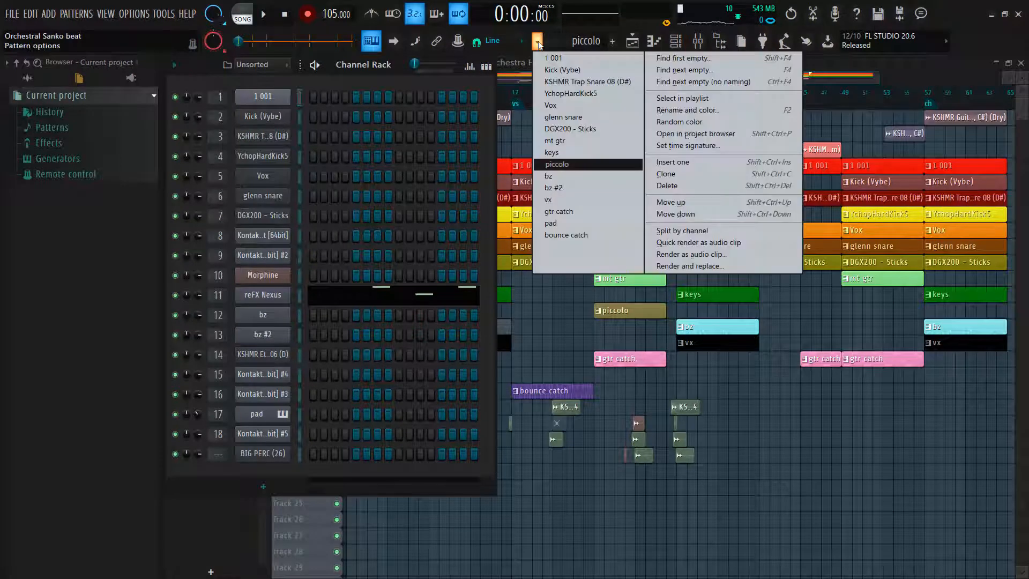
pyautogui.click(552, 71)
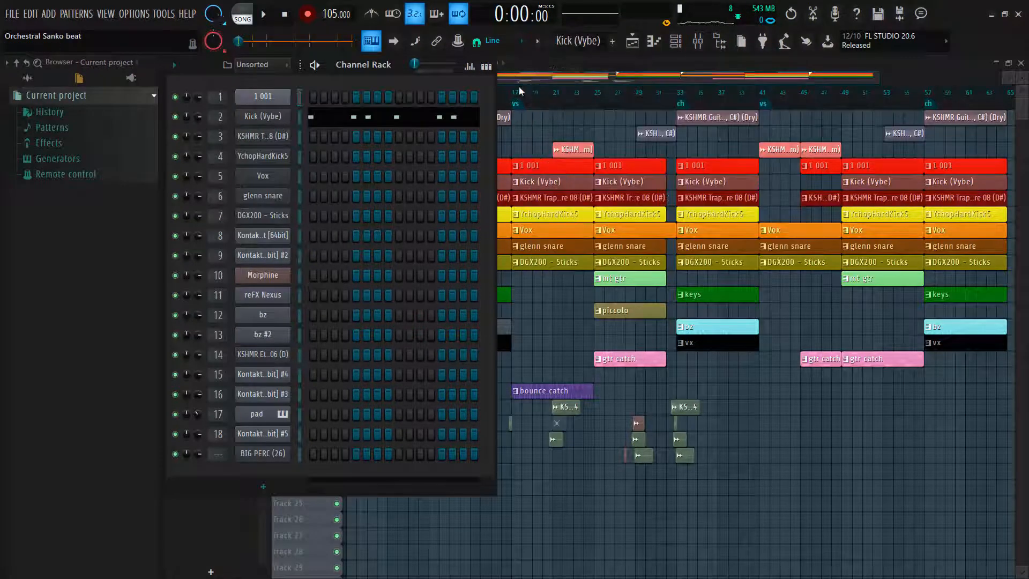
# Clone the Kick (Vybe) channel and fill every 4 steps on the clone.
pyautogui.rightClick(291, 118)
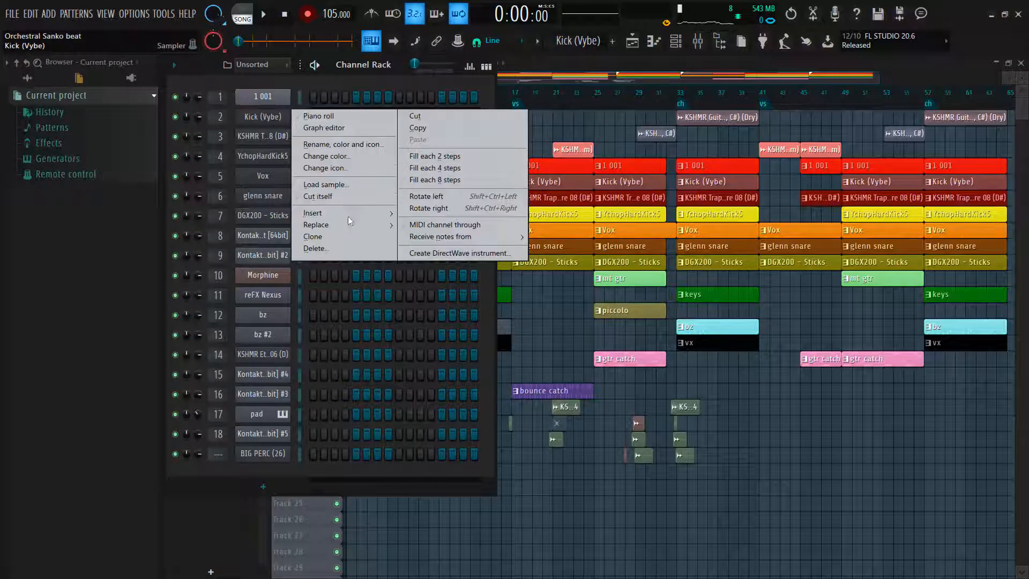
pyautogui.click(346, 236)
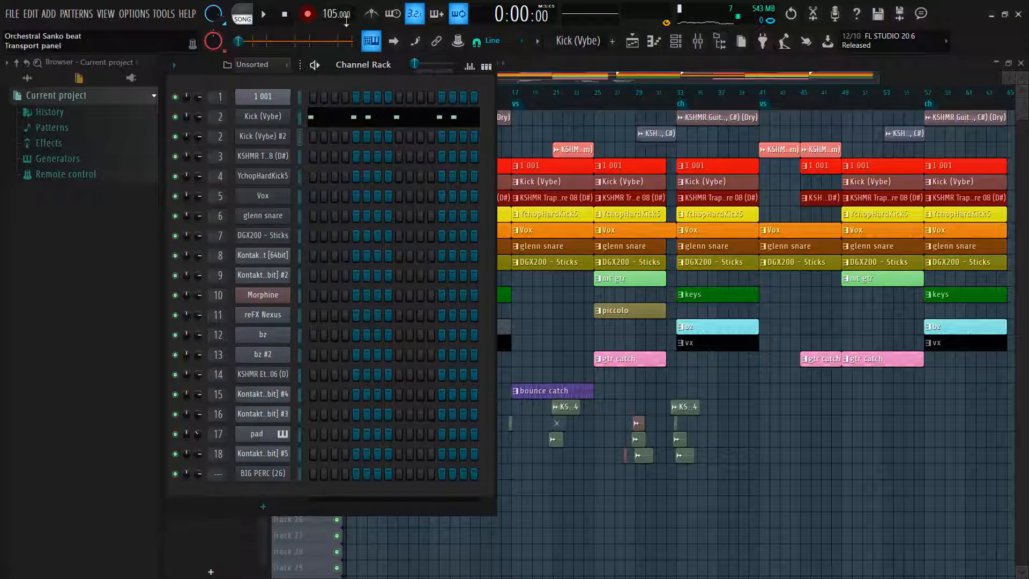
pyautogui.rightClick(276, 138)
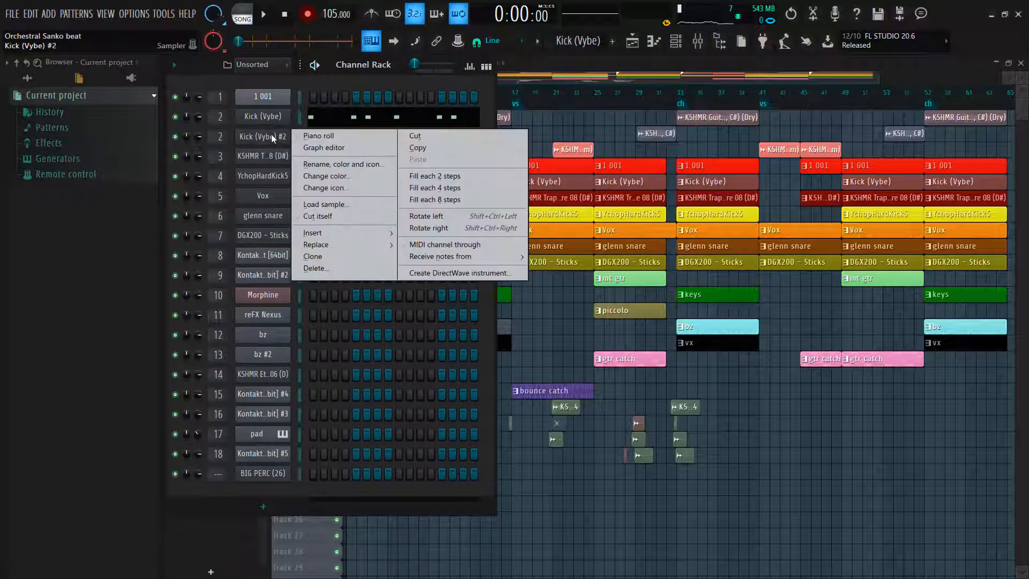
pyautogui.click(435, 190)
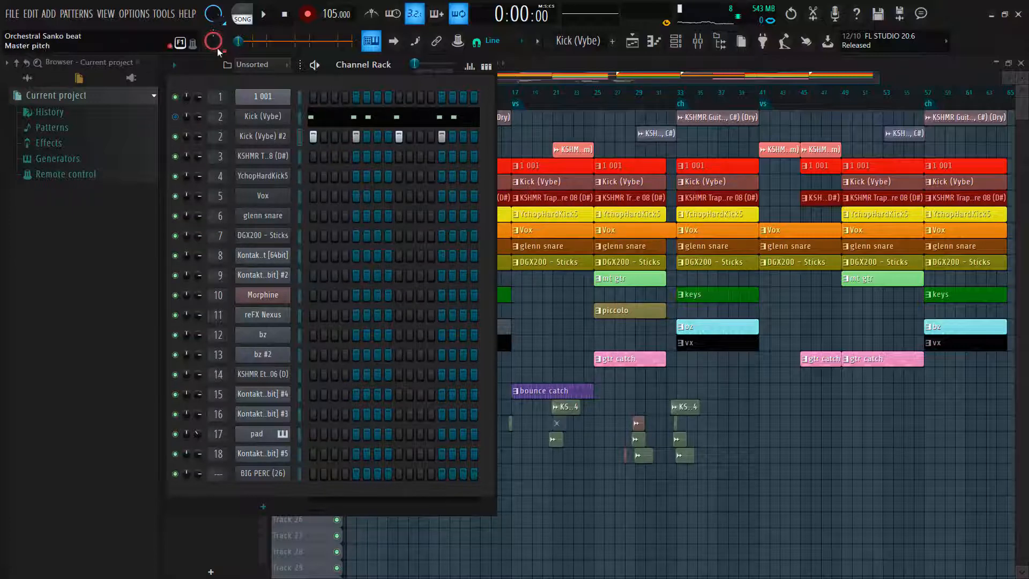
# Switch playback to pattern mode, audition the cloned kick's four-step rhythm and save the project.
pyautogui.click(243, 13)
pyautogui.press('space')
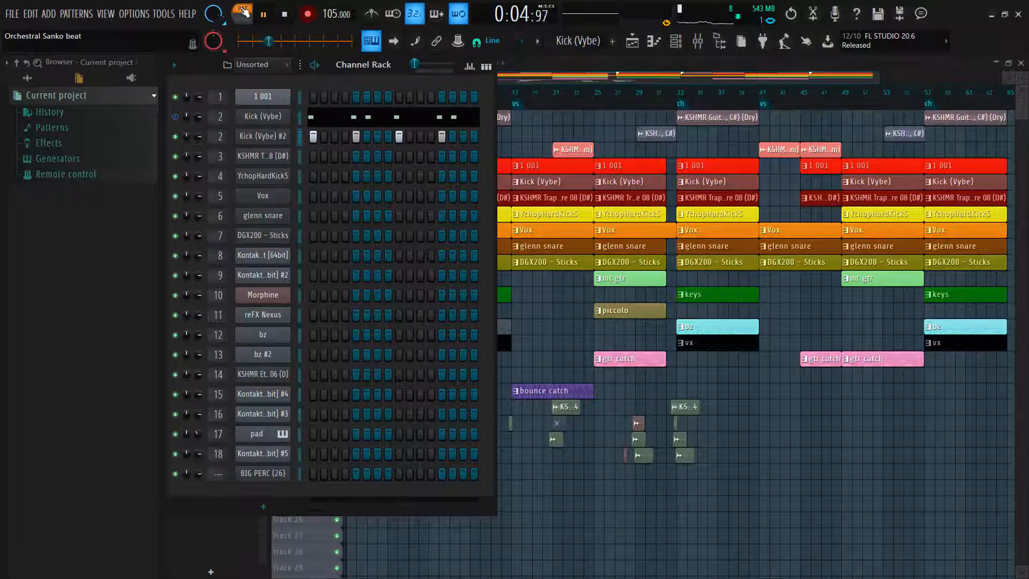
pyautogui.press('space')
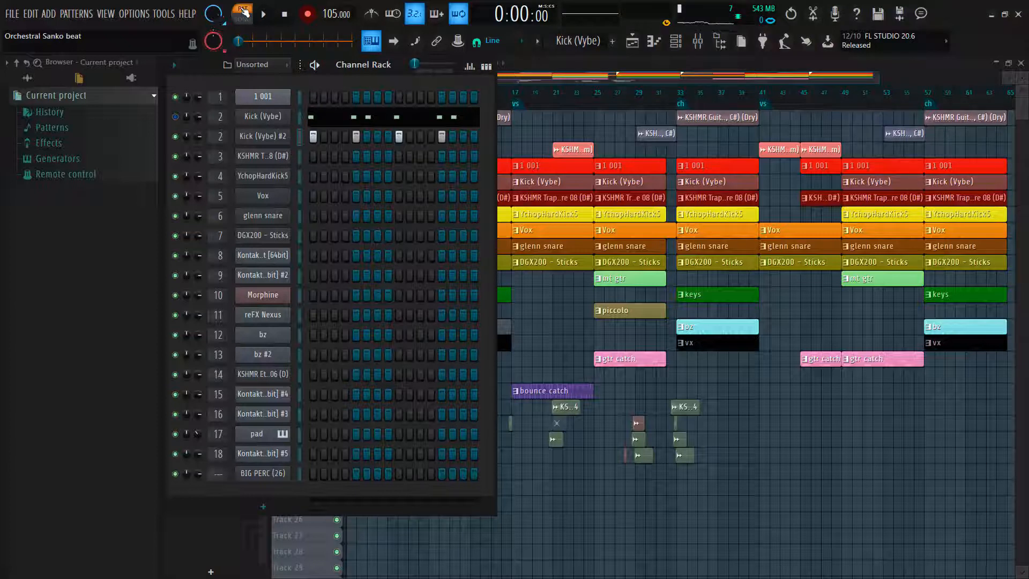
pyautogui.hotkey('ctrl', 's')
# View the original Kick (Vybe) notes in the piano roll, then bring up the Kick (Vybe) #2 channel there.
pyautogui.click(353, 115)
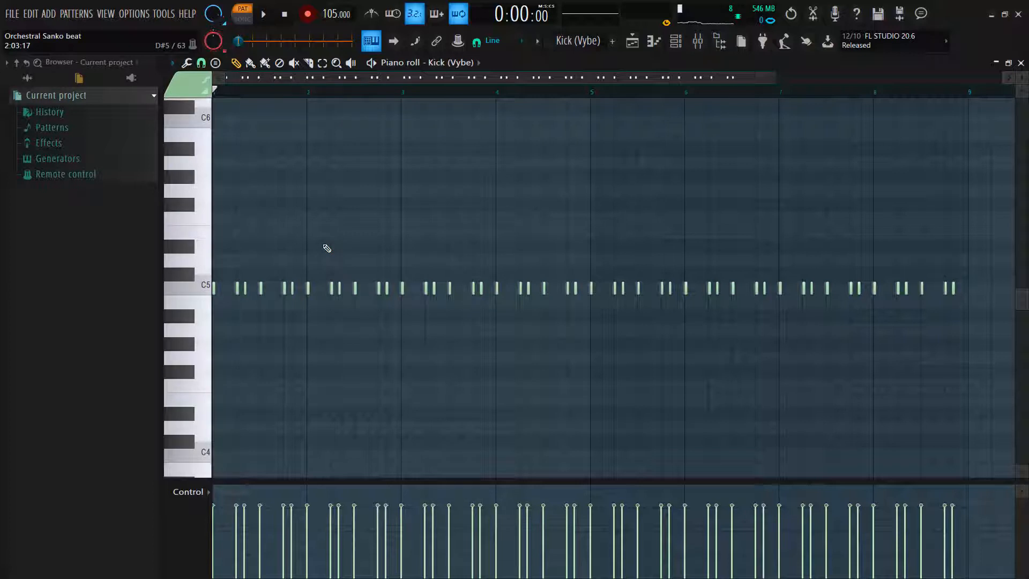
pyautogui.scroll(2, 327, 249)
pyautogui.hscroll(-3, 327, 248)
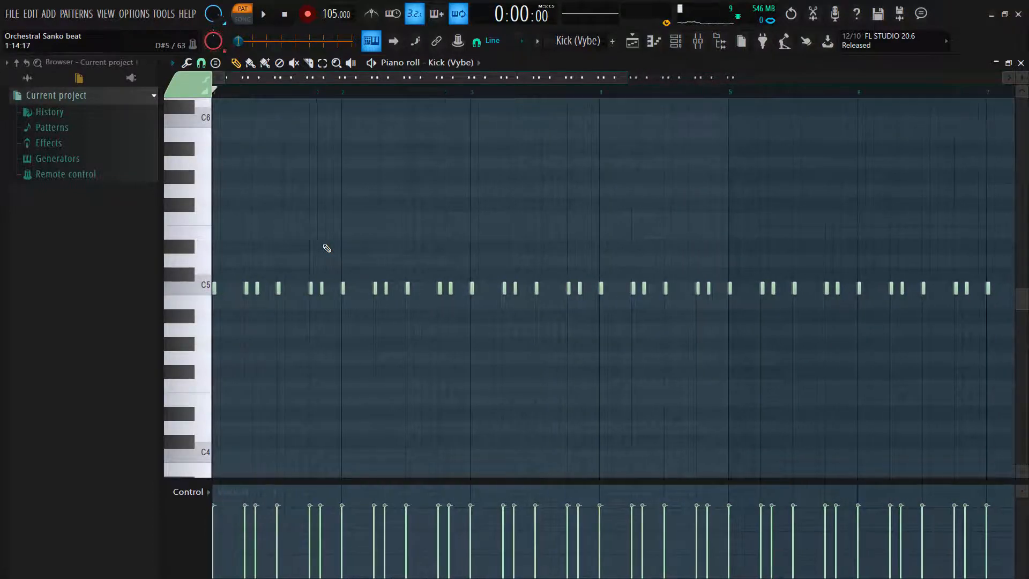
pyautogui.click(672, 47)
pyautogui.click(671, 47)
pyautogui.press('Down')
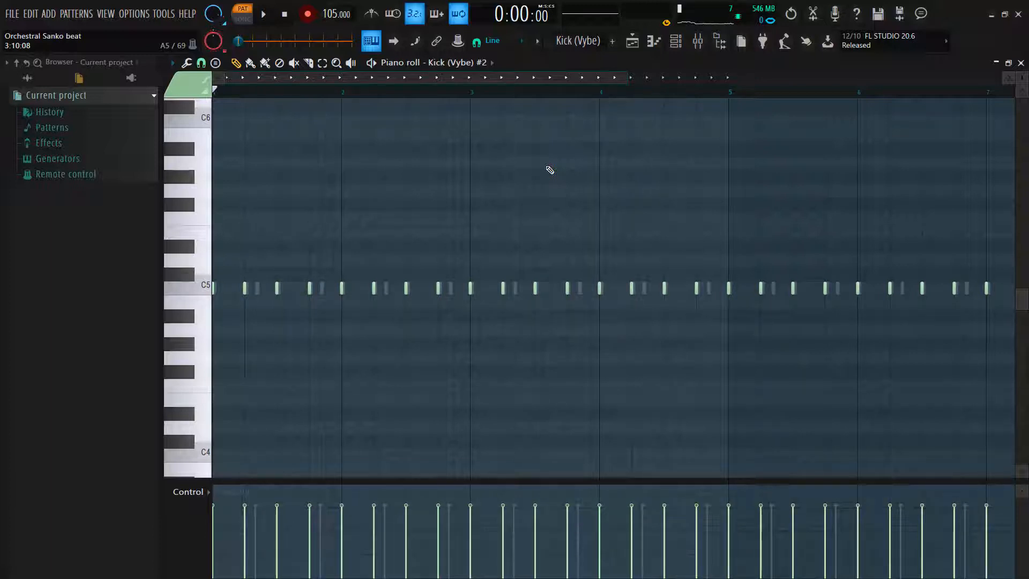
# Set the piano roll's snap for Kick (Vybe) #2 to 1/3 step.
pyautogui.click(246, 288)
pyautogui.click(212, 64)
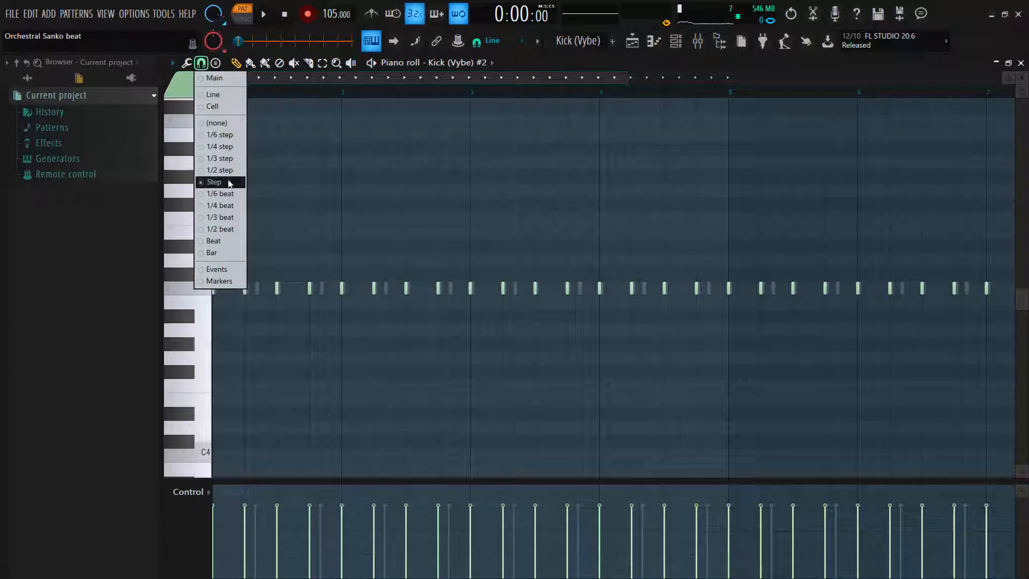
pyautogui.click(228, 182)
pyautogui.scroll(2, 229, 182)
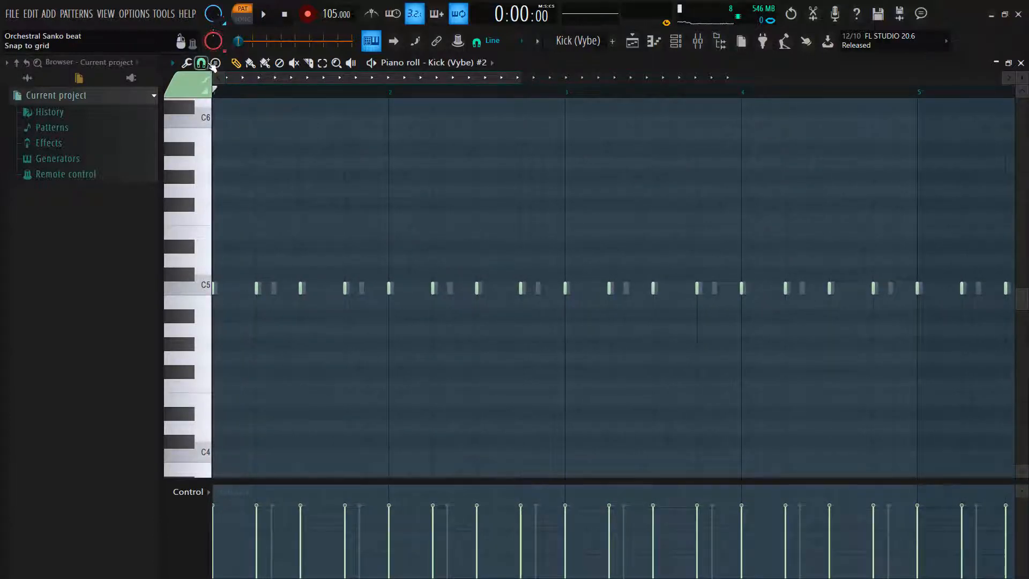
pyautogui.click(203, 64)
pyautogui.click(220, 159)
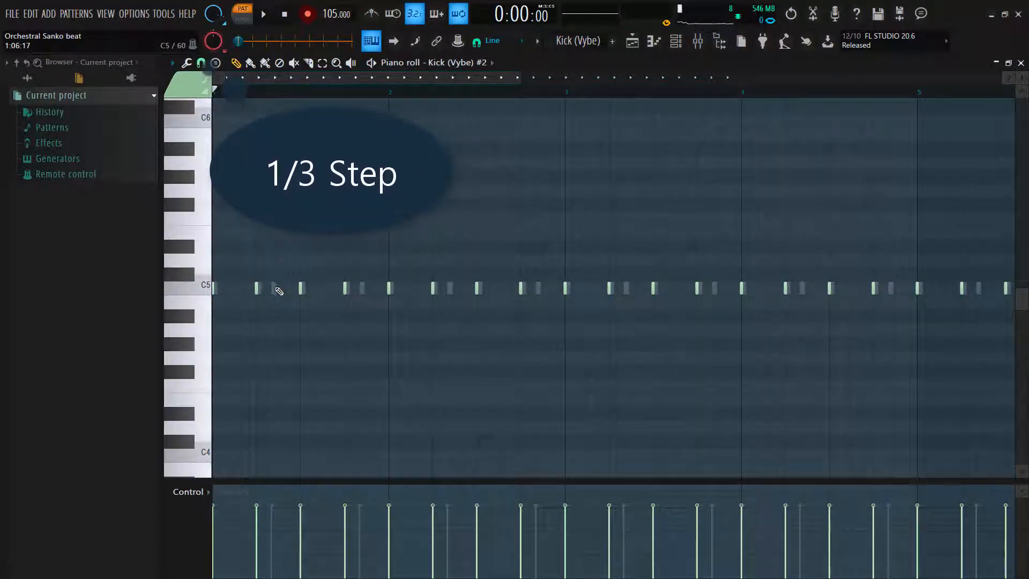
# Add a C5 kick note over the ghost note just after the second kick in each of bars 1, 2 and 3.
pyautogui.click(273, 289)
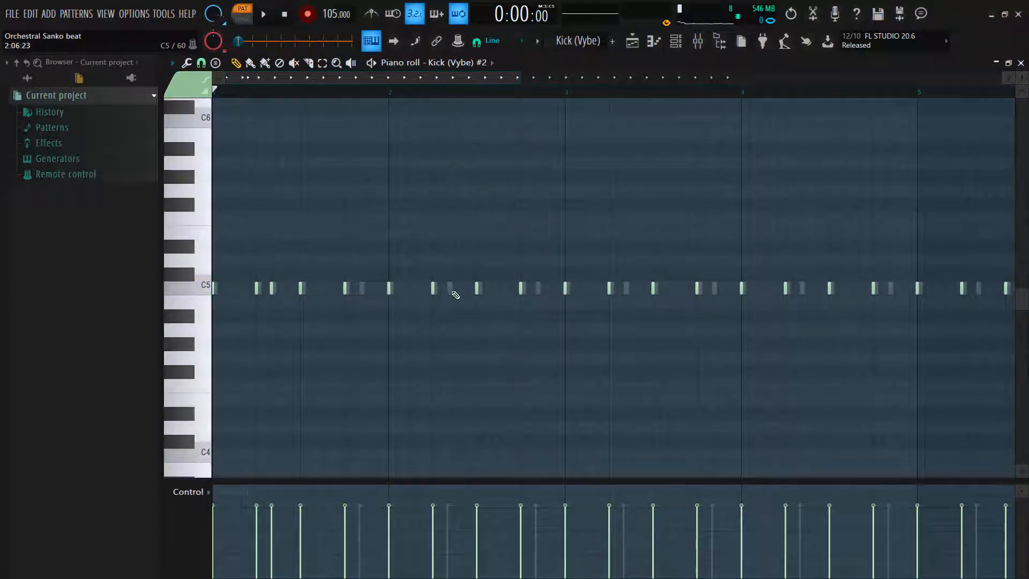
pyautogui.click(449, 289)
pyautogui.click(629, 291)
pyautogui.moveTo(628, 289); pyautogui.dragTo(624, 288)
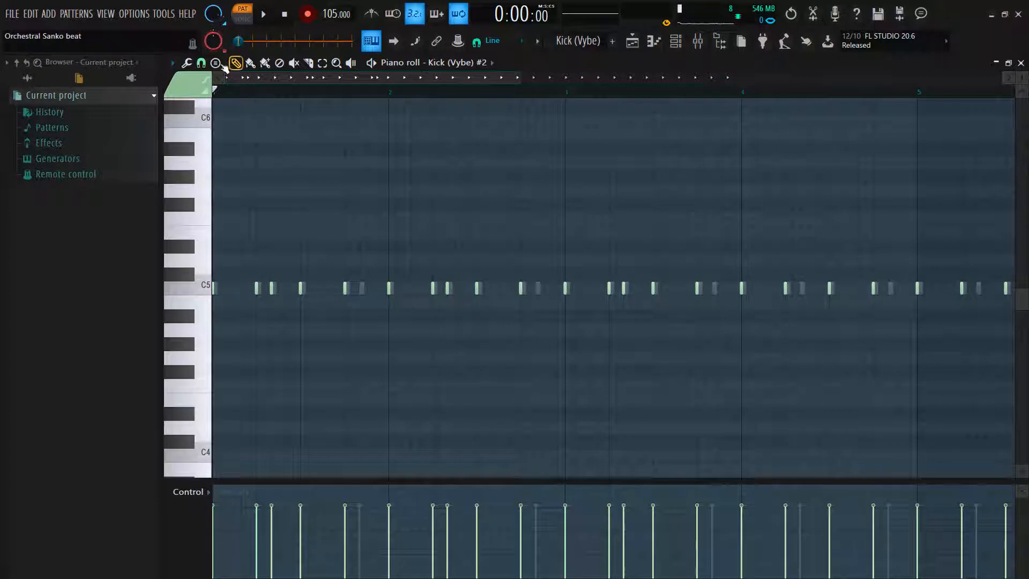
# Set the snap to 1/6 beat and add the matching C5 kick note after bar 4's second kick.
pyautogui.click(201, 63)
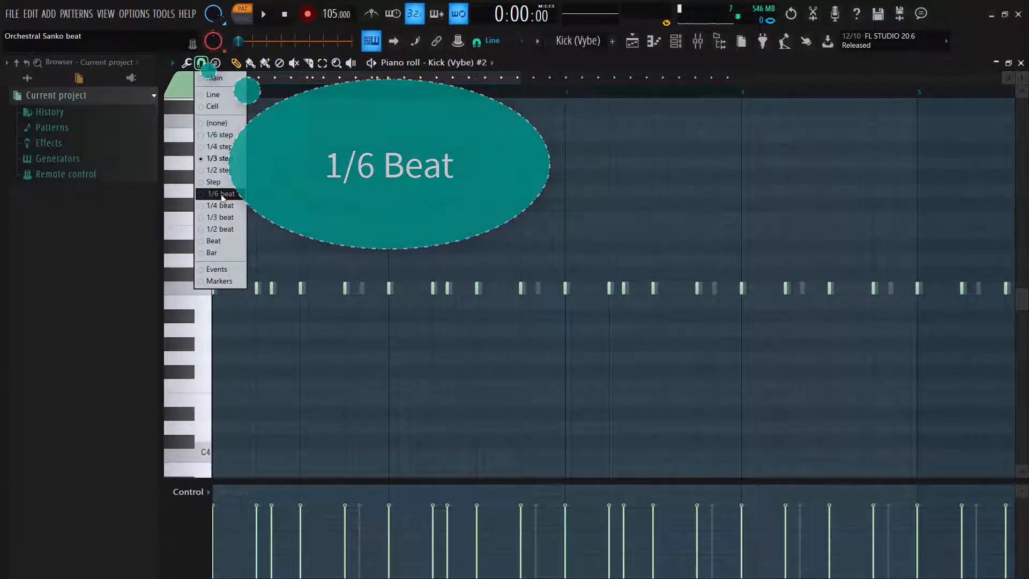
pyautogui.click(221, 195)
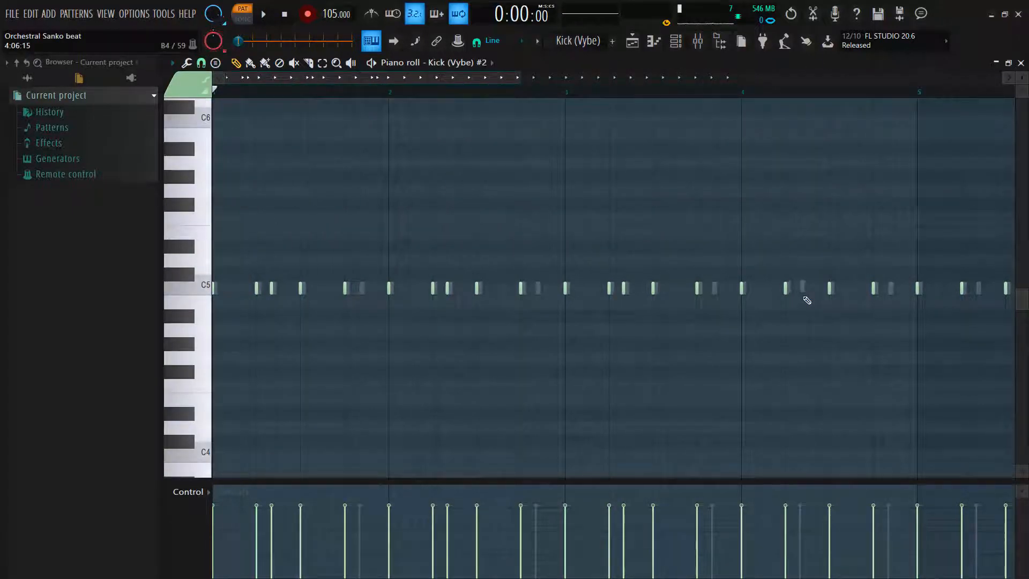
pyautogui.click(802, 288)
# Return to the channel rack and play back the edited Kick (Vybe) #2 rhythm.
pyautogui.click(676, 41)
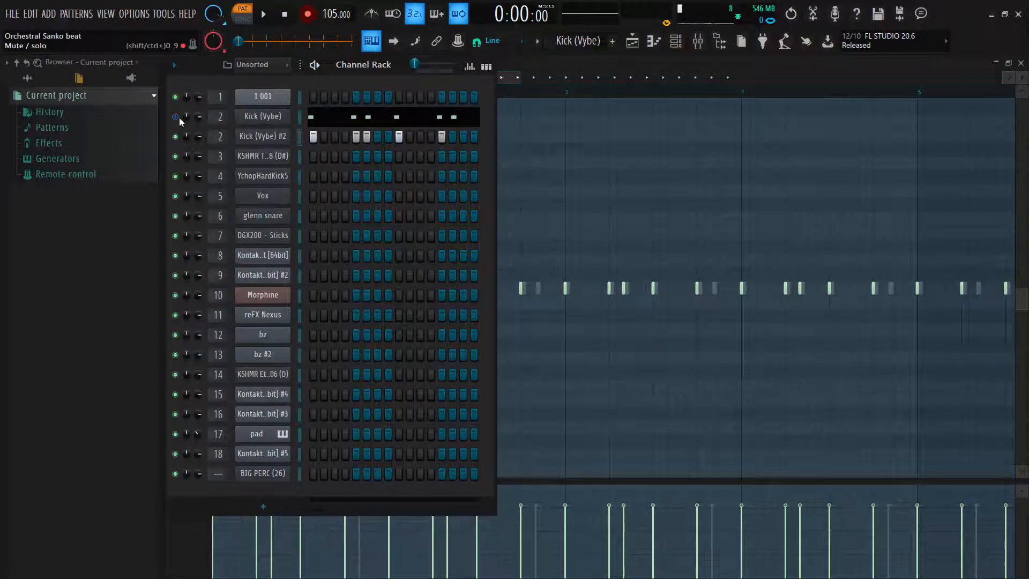
pyautogui.press('space')
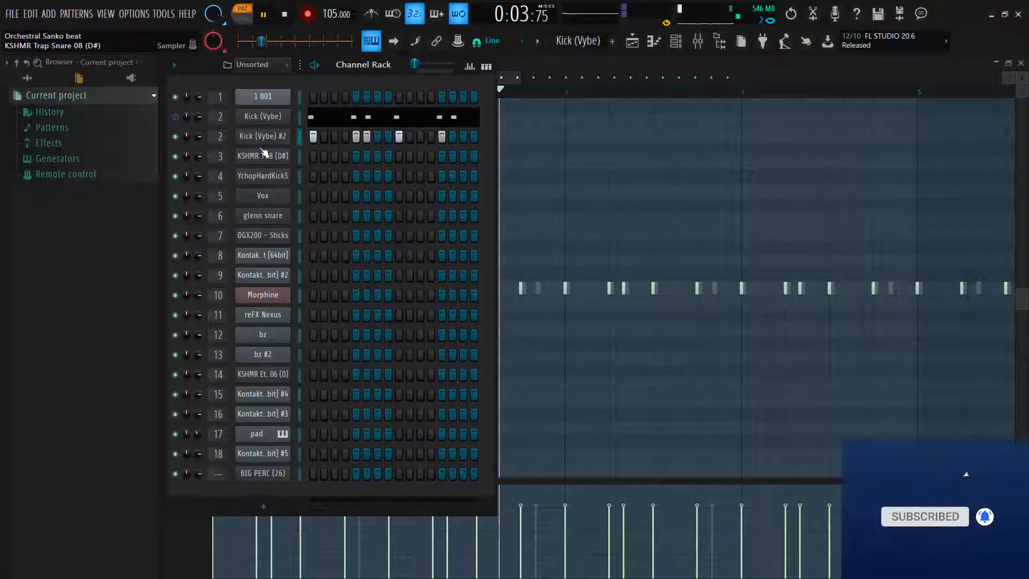
pyautogui.press('space')
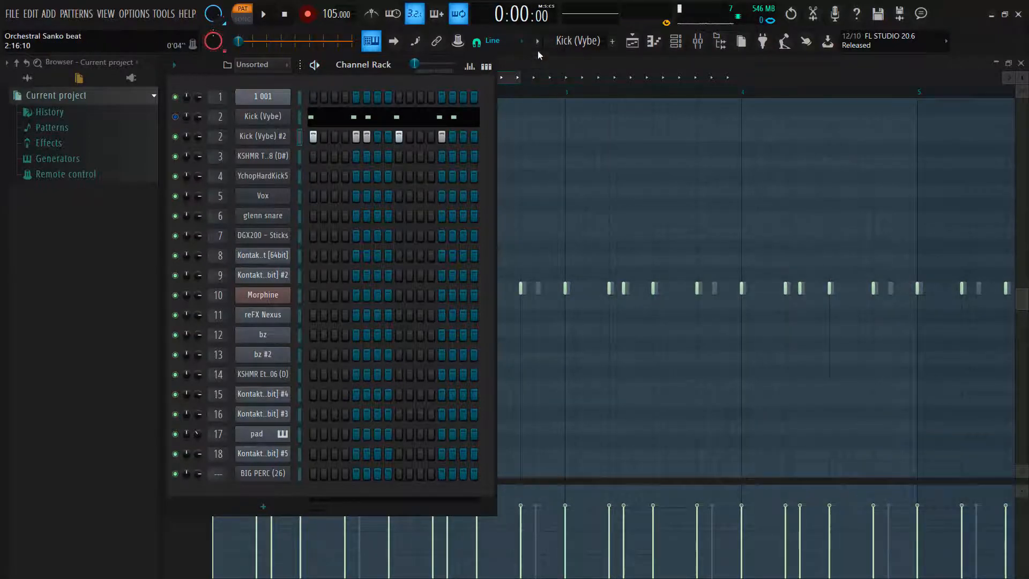
# Select the KSHMR Trap Snare 08 (D#) pattern and listen to it with the metronome switched on, then off.
pyautogui.click(537, 42)
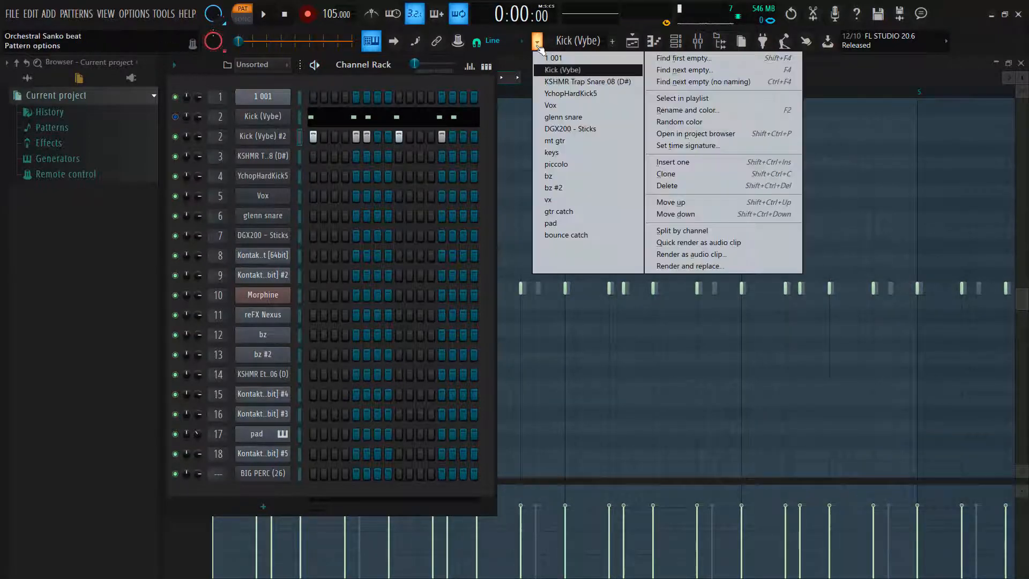
pyautogui.click(560, 81)
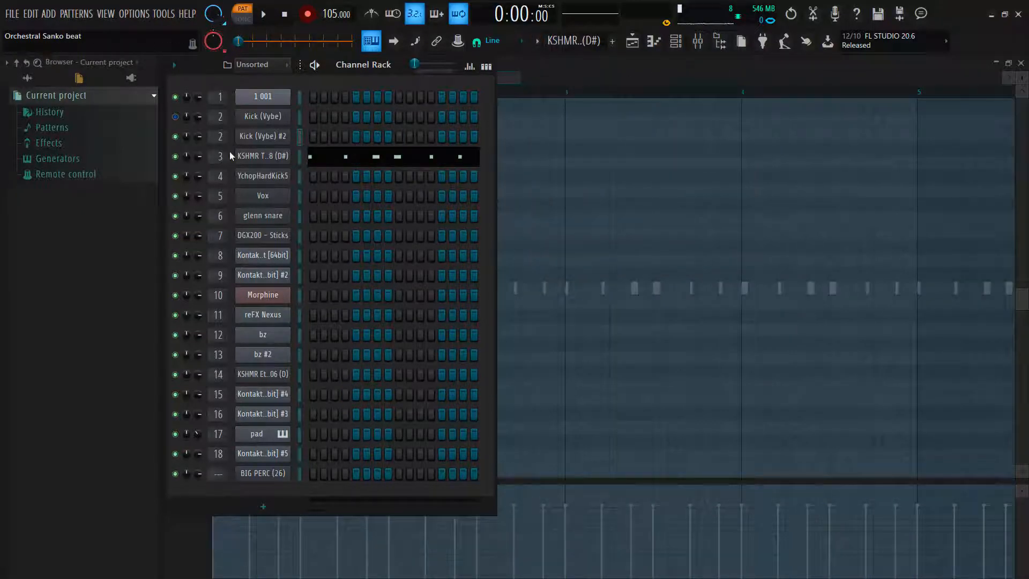
pyautogui.press('space')
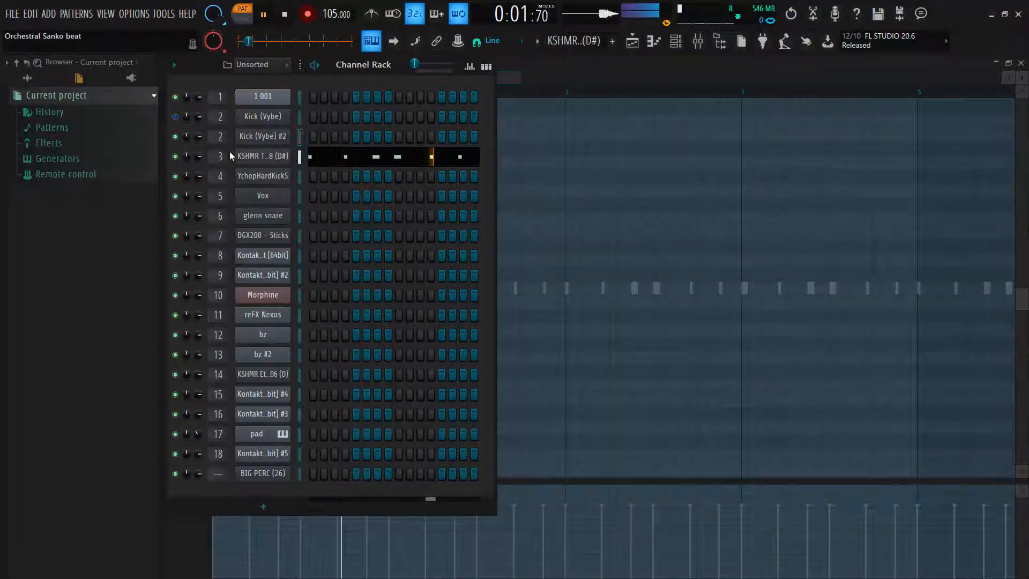
pyautogui.click(372, 14)
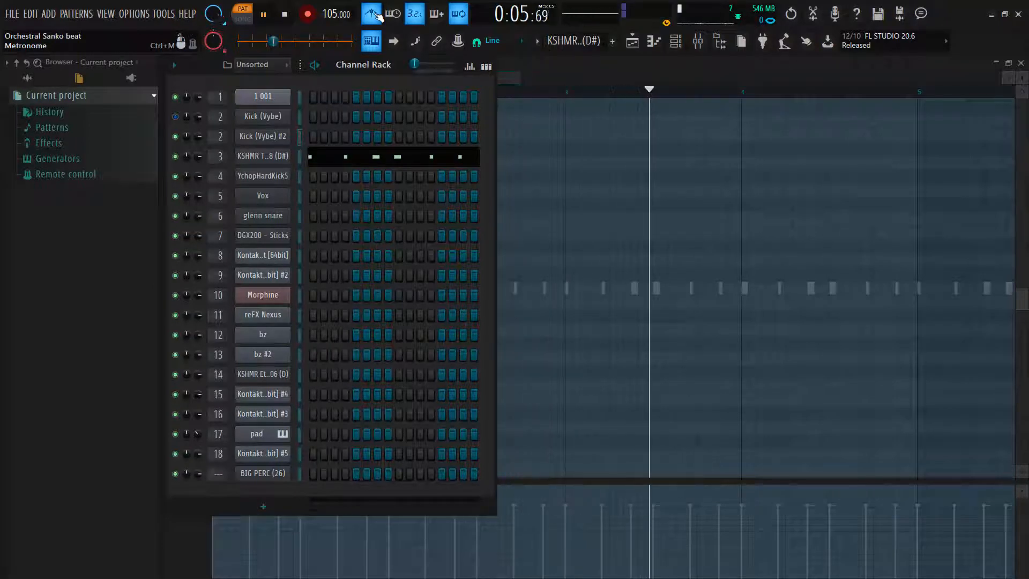
pyautogui.click(376, 15)
pyautogui.press('space')
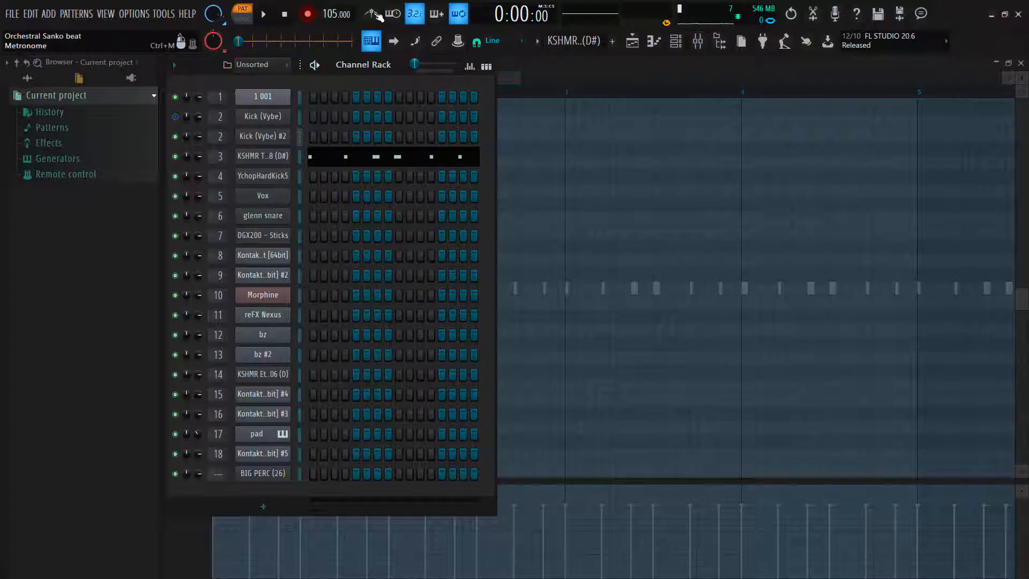
# Open the trap snare's notes in the piano roll and play them to examine their placement and snap setting.
pyautogui.click(363, 160)
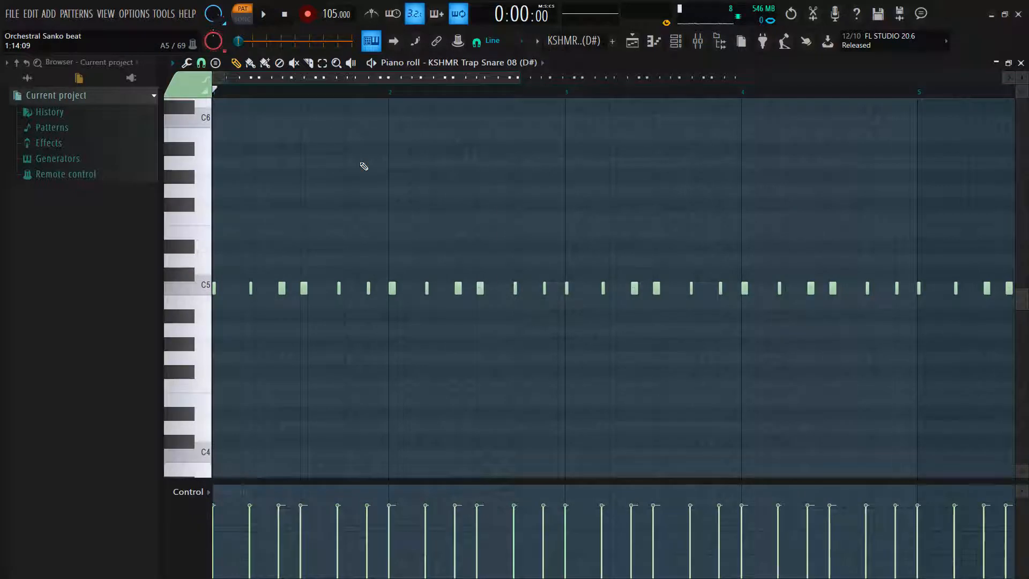
pyautogui.scroll(3, 364, 166)
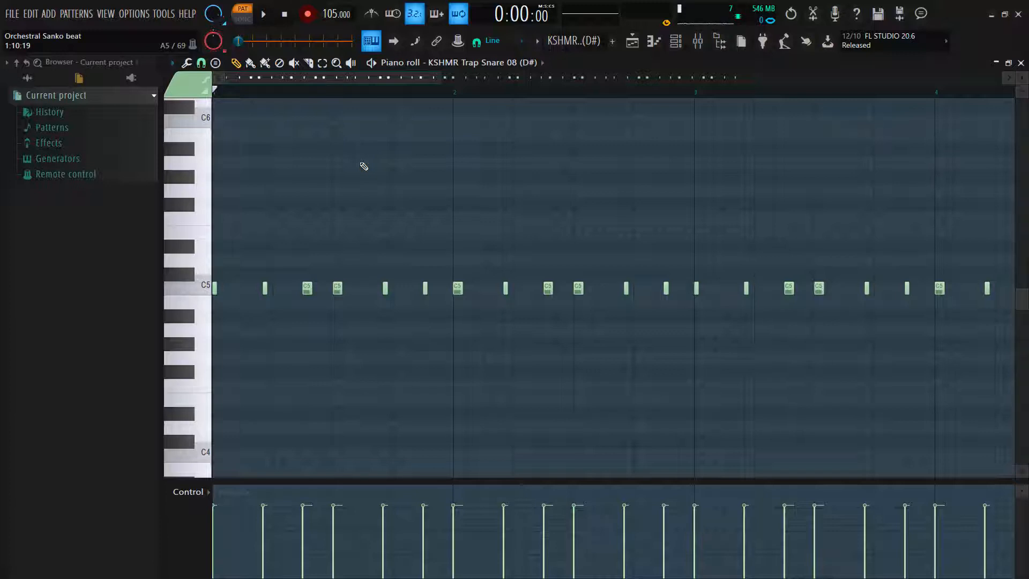
pyautogui.press('space')
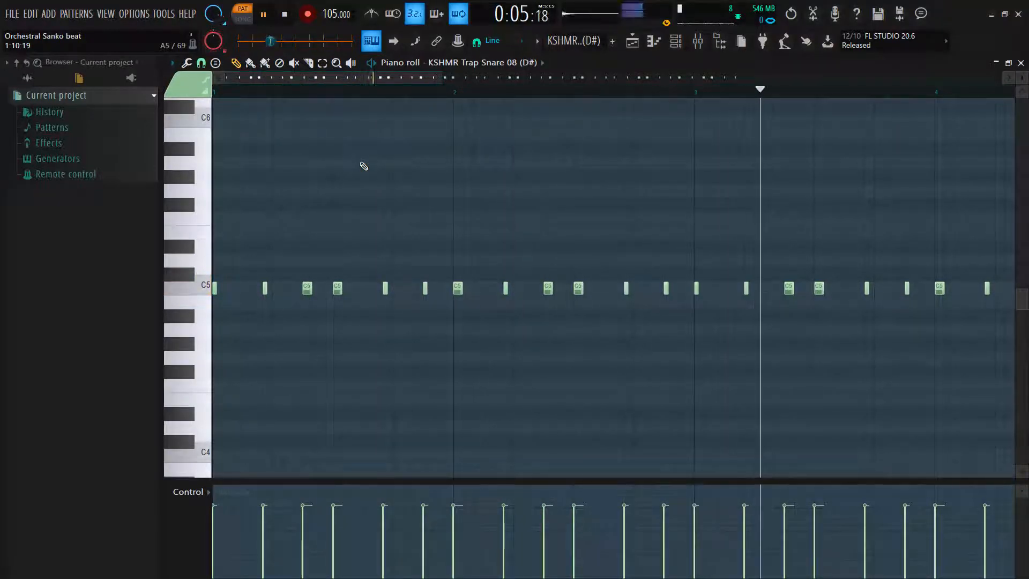
pyautogui.press('space')
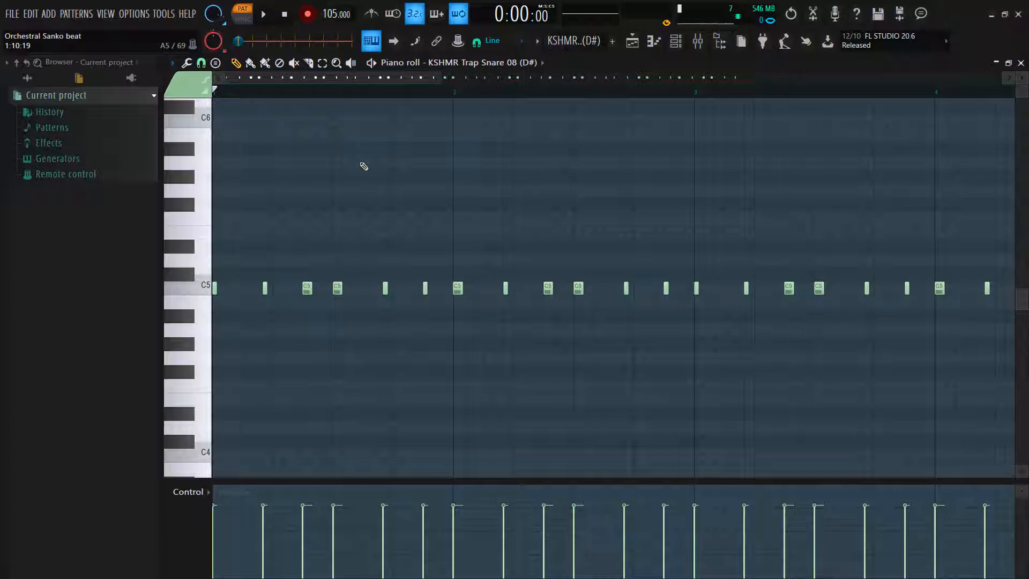
pyautogui.click(201, 63)
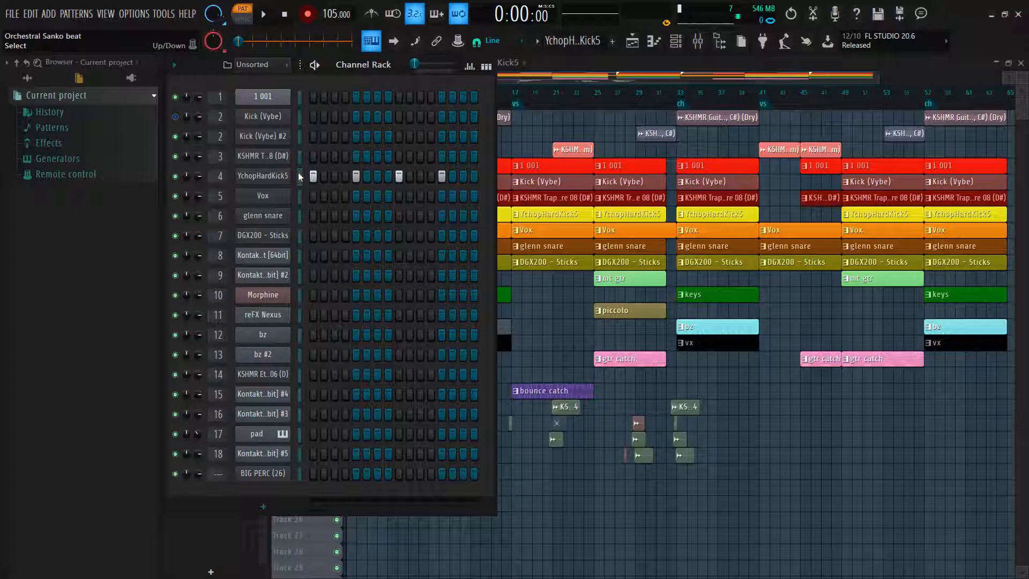
# Review the Kick (Vybe) pattern in the channel rack, and open the YchopHardKick5 pattern's notes in the piano roll.
pyautogui.click(537, 41)
pyautogui.click(562, 70)
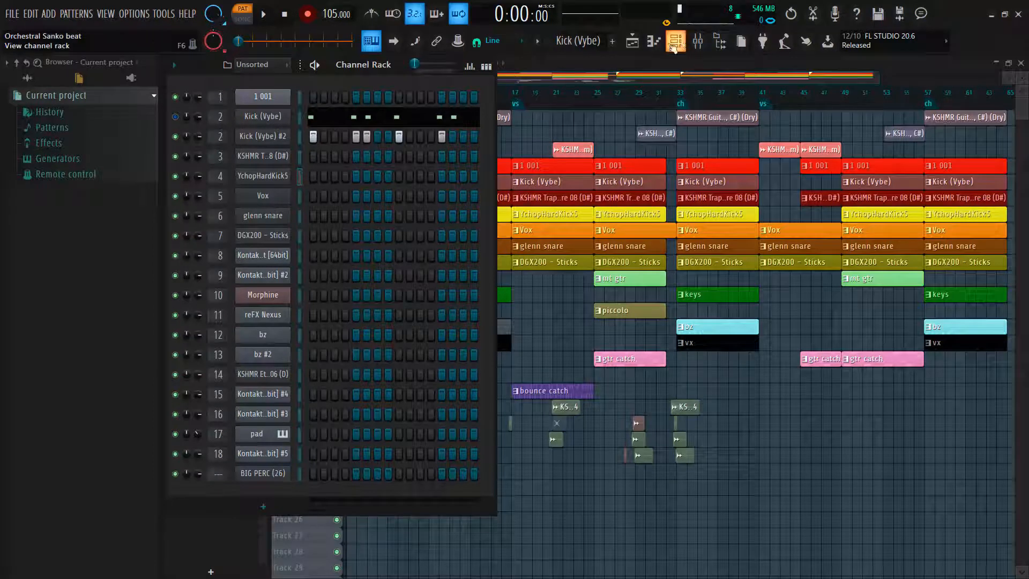
pyautogui.click(537, 41)
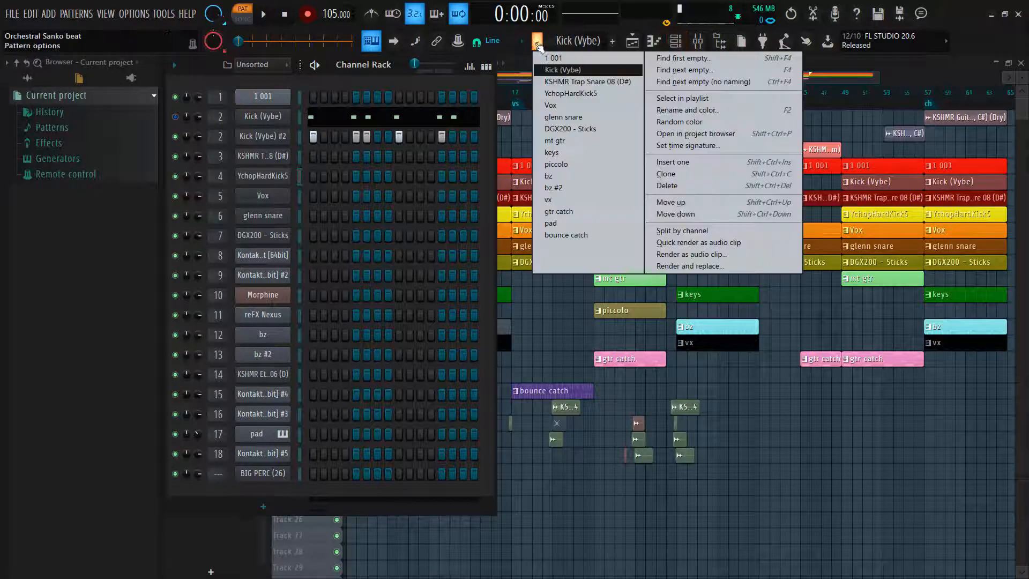
pyautogui.click(562, 94)
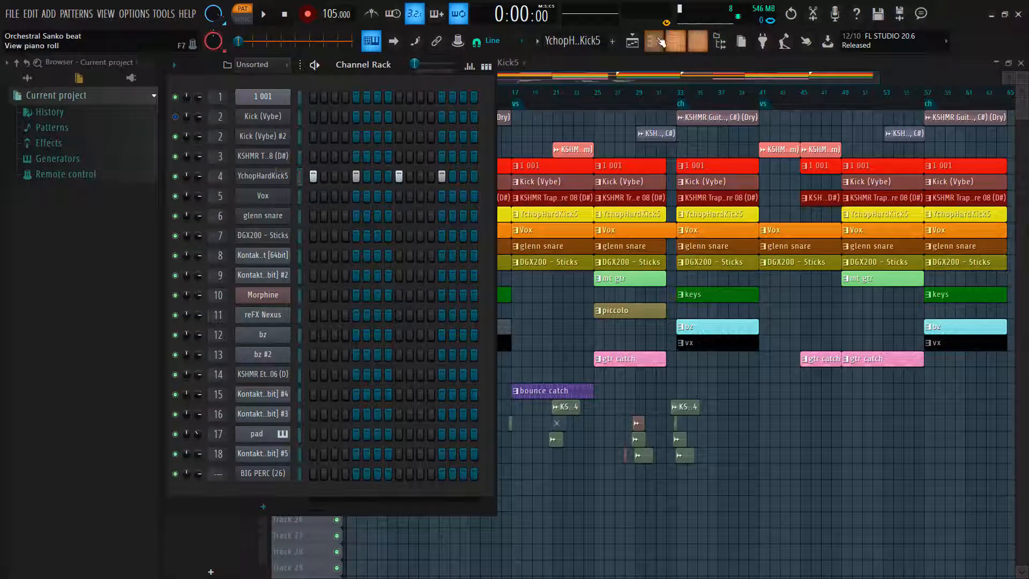
pyautogui.click(655, 41)
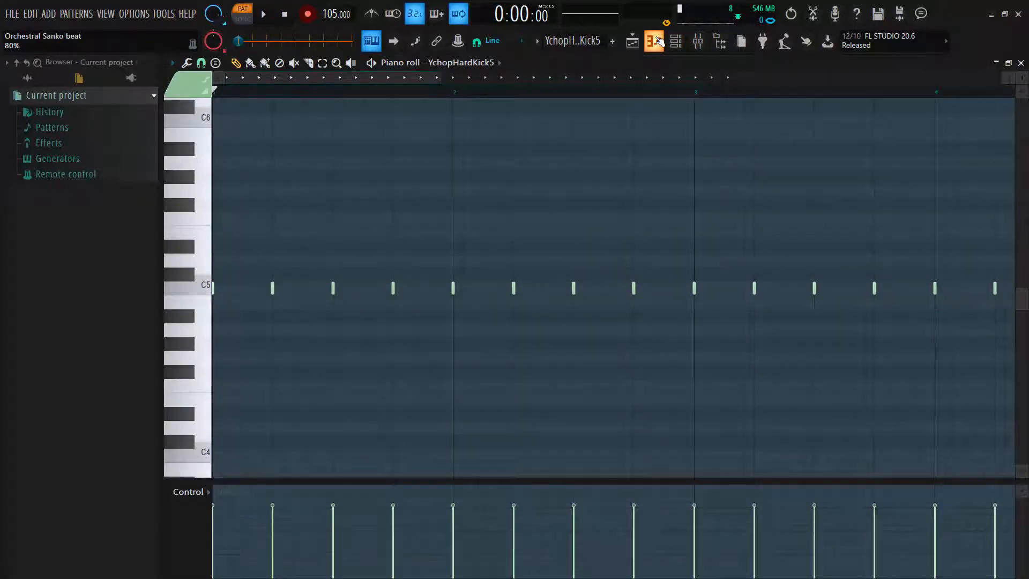
# Return to the channel rack and fill the YchopHardKick5 channel each 4 steps.
pyautogui.click(676, 42)
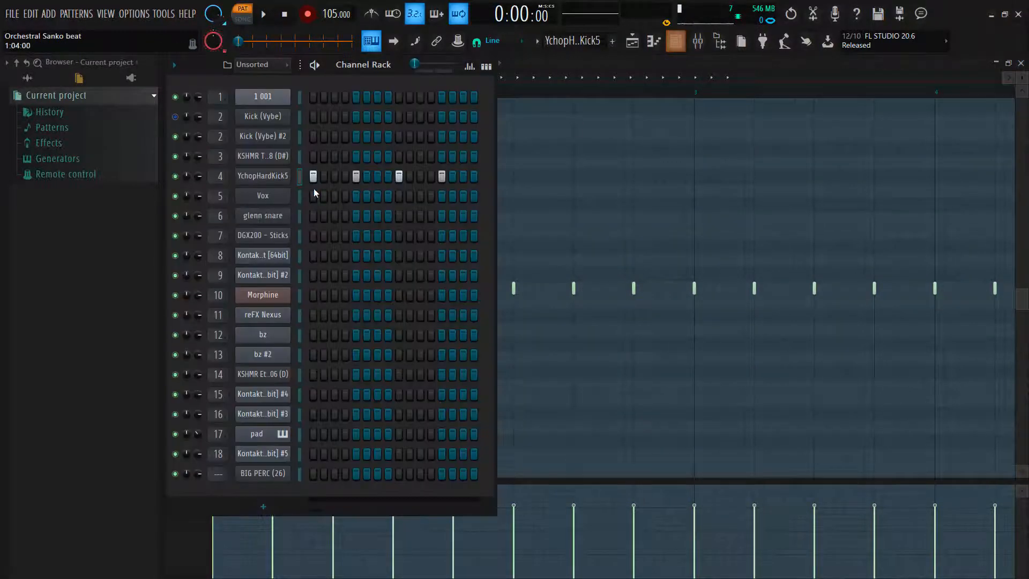
pyautogui.rightClick(259, 176)
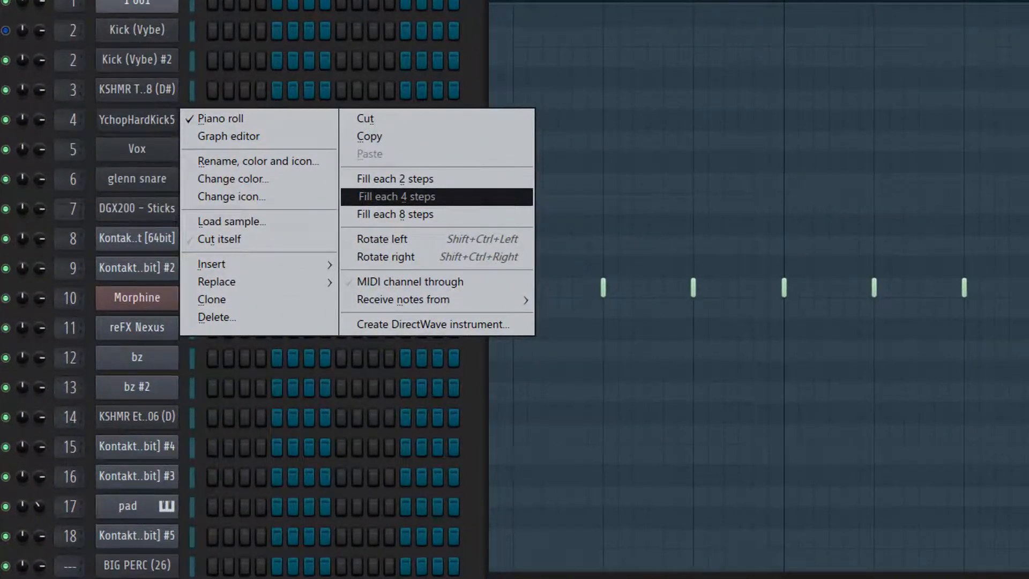
pyautogui.click(397, 196)
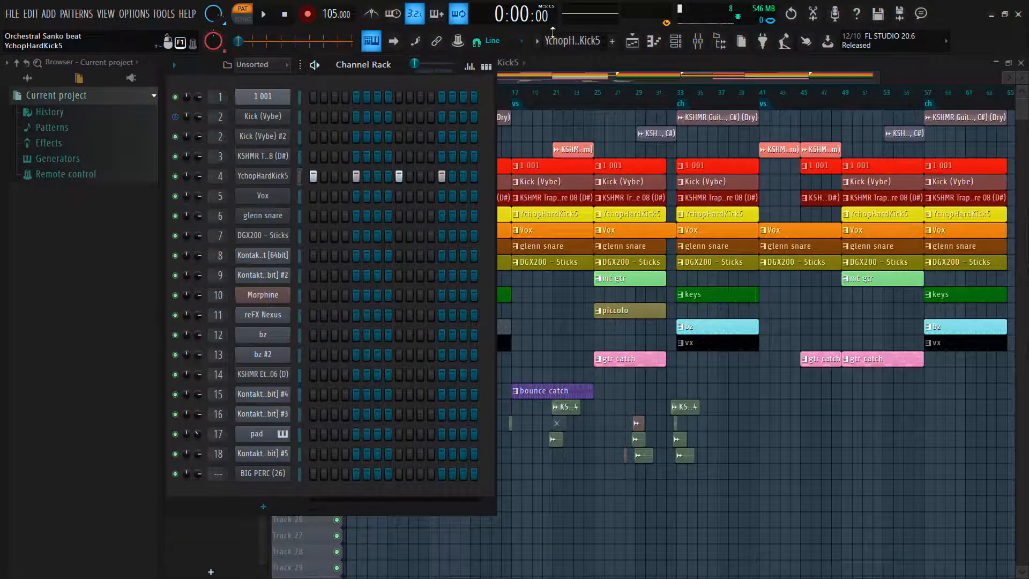
# Switch to the glenn snare pattern and play it back briefly.
pyautogui.scroll(-1, 552, 33)
pyautogui.scroll(-1, 553, 33)
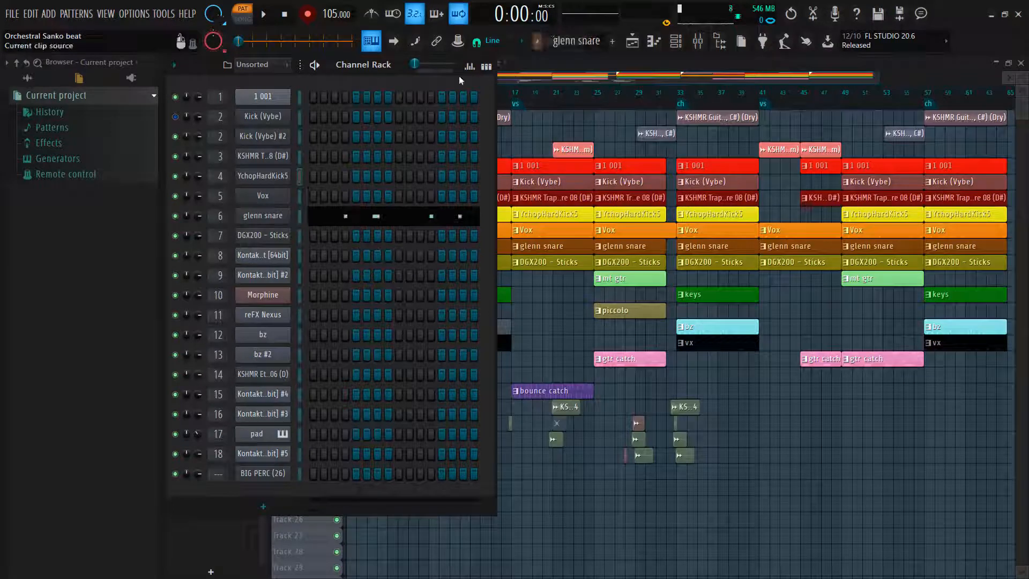
pyautogui.press('space')
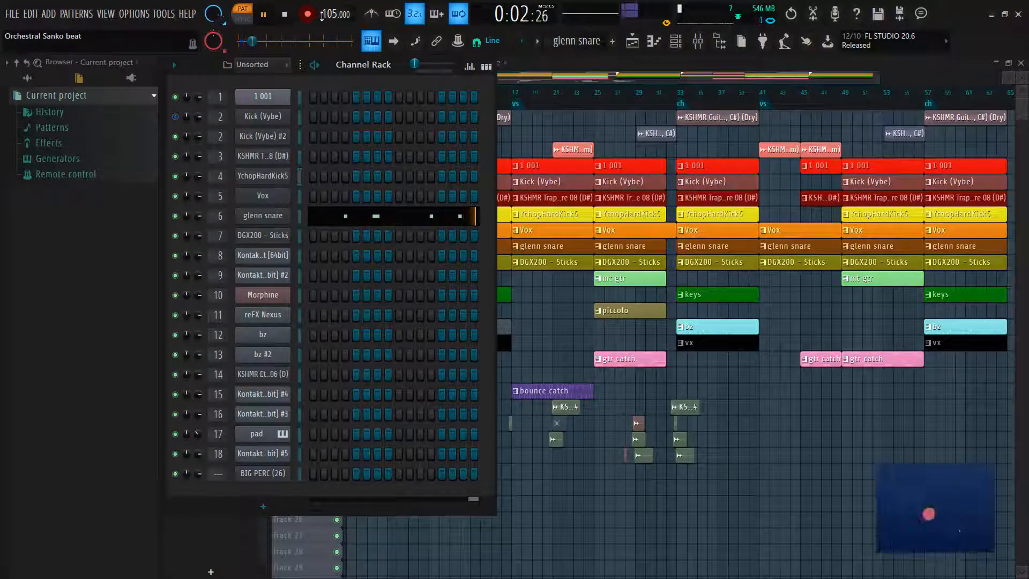
pyautogui.press('space')
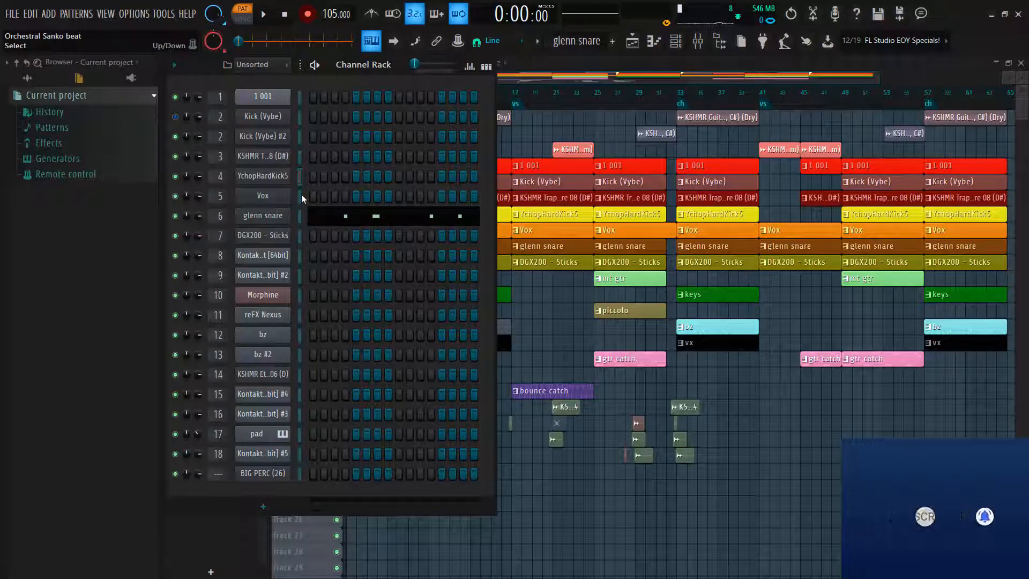
# Open the KSHMR Trap Snare 08 (D#) pattern in the piano roll and examine its note placement across all bars.
pyautogui.click(537, 42)
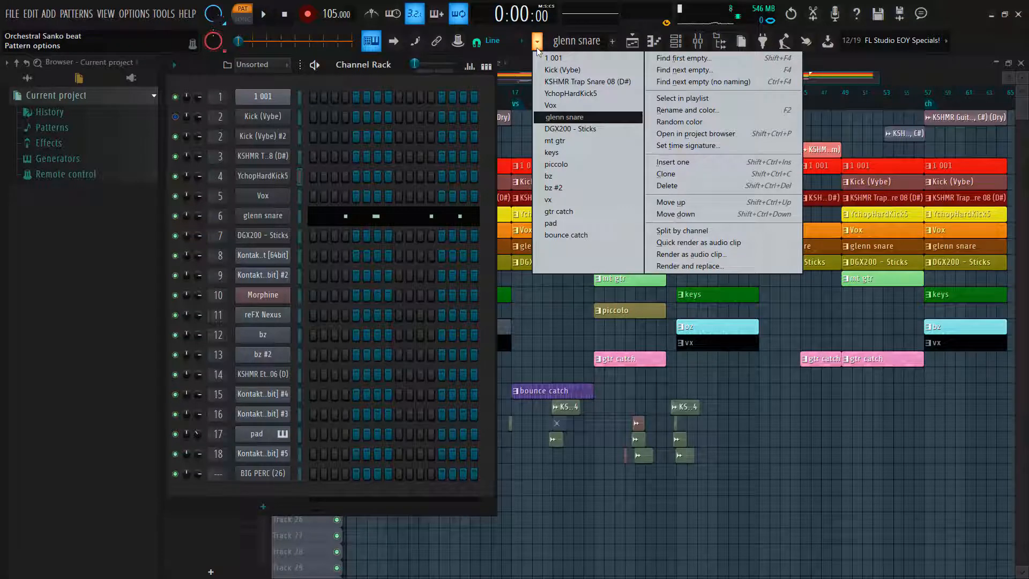
pyautogui.click(595, 83)
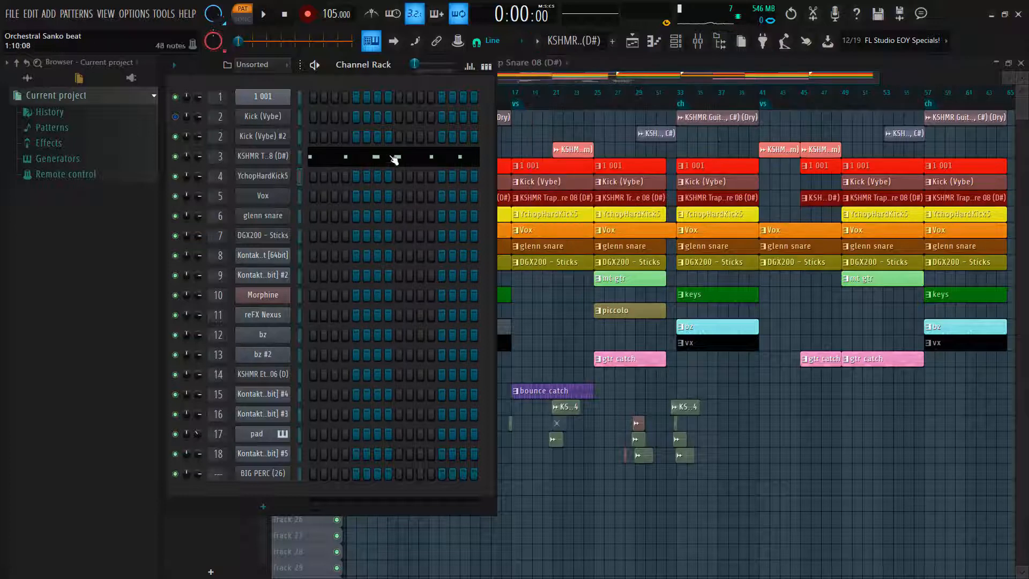
pyautogui.click(347, 160)
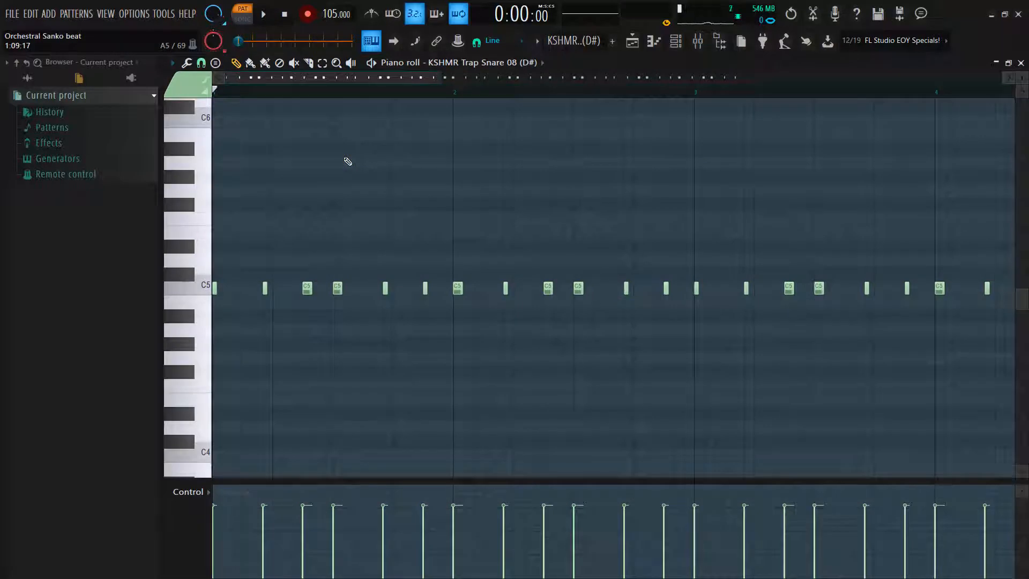
pyautogui.scroll(-3, 348, 161)
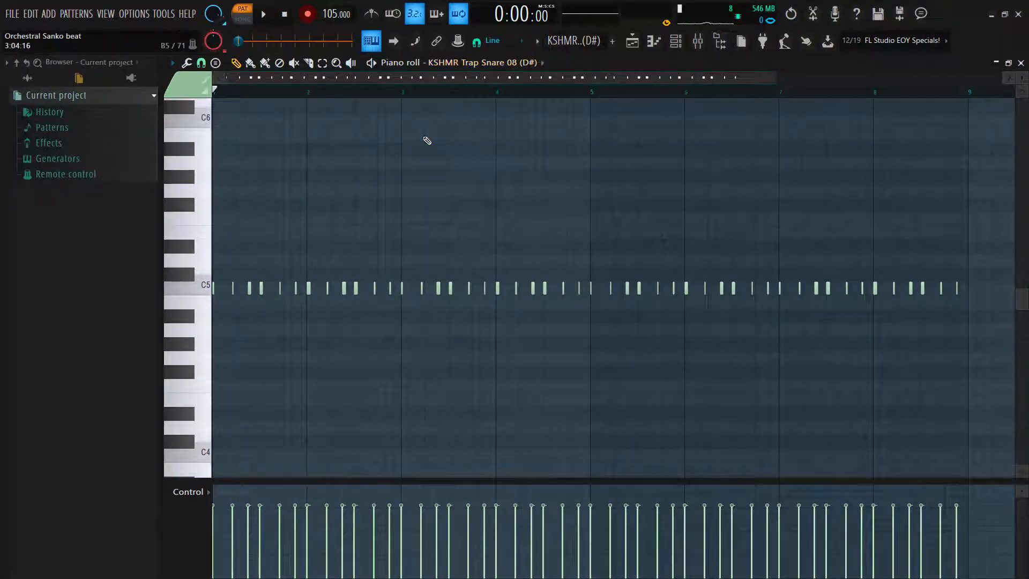
pyautogui.scroll(3, 427, 140)
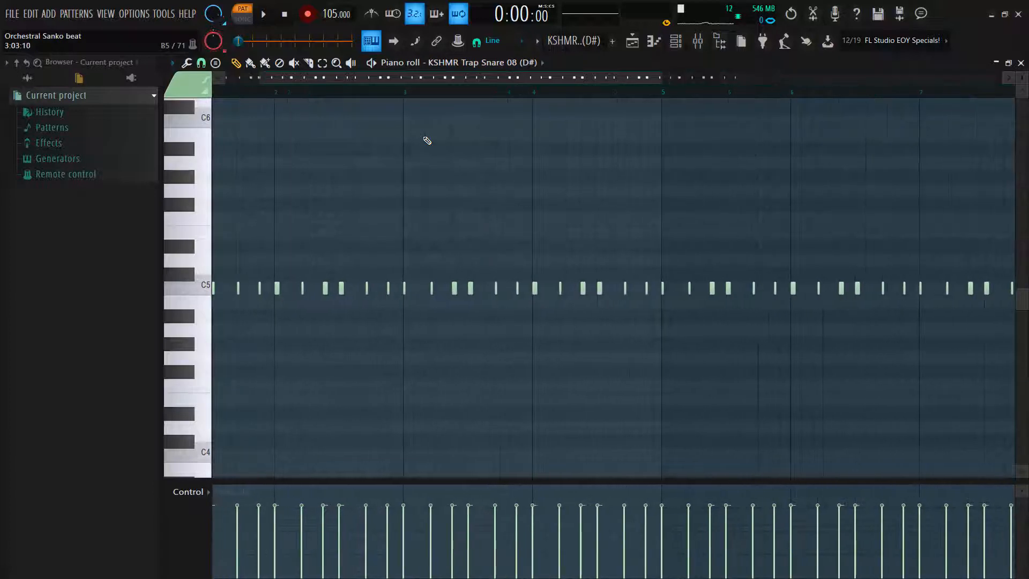
pyautogui.scroll(3, 427, 140)
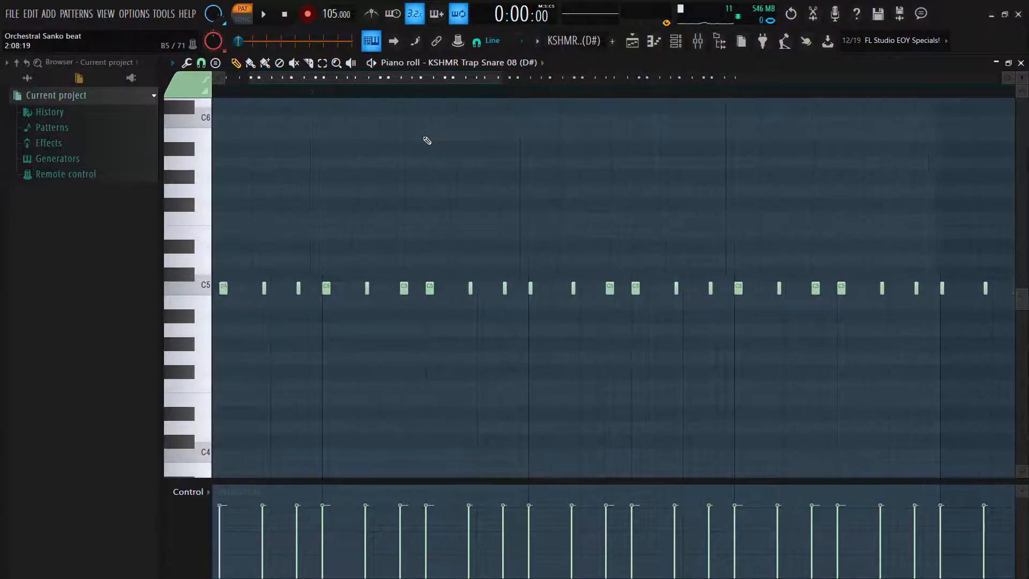
# Compare the YchopHardKick5, KSHMR Trap Snare 08 (D#) and glenn snare patterns in the piano roll.
pyautogui.click(536, 41)
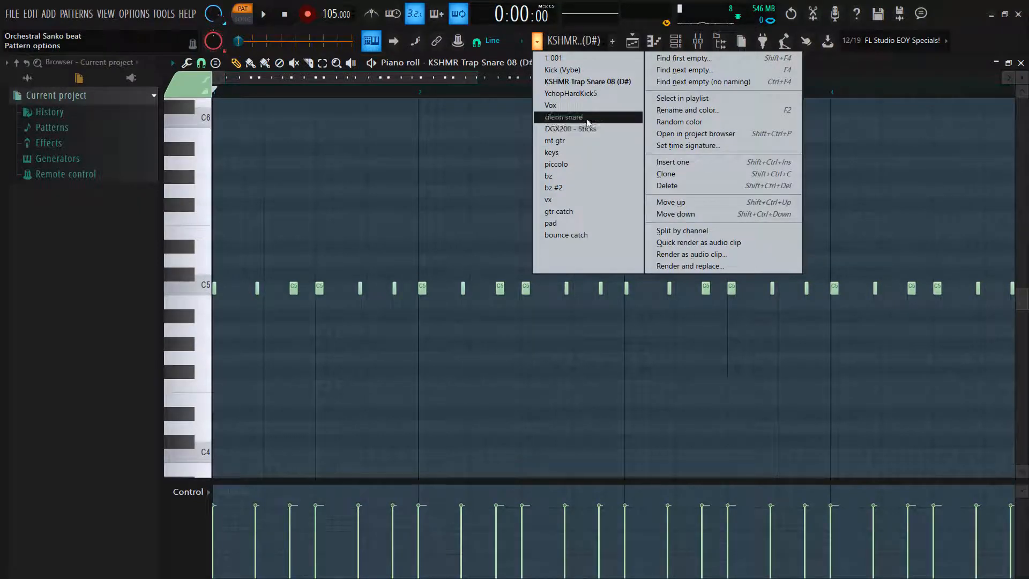
pyautogui.click(581, 95)
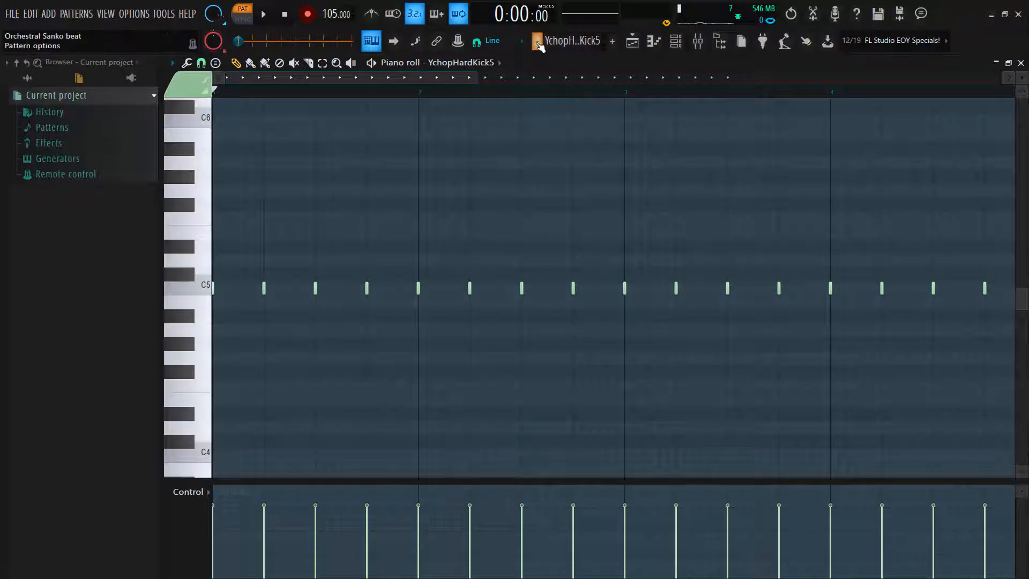
pyautogui.click(537, 40)
pyautogui.click(564, 81)
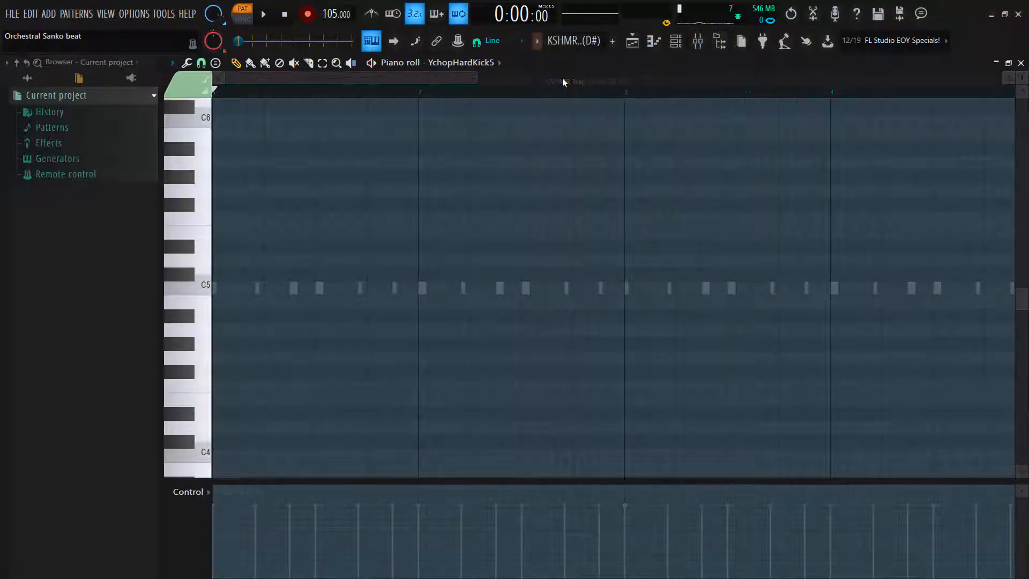
pyautogui.click(536, 41)
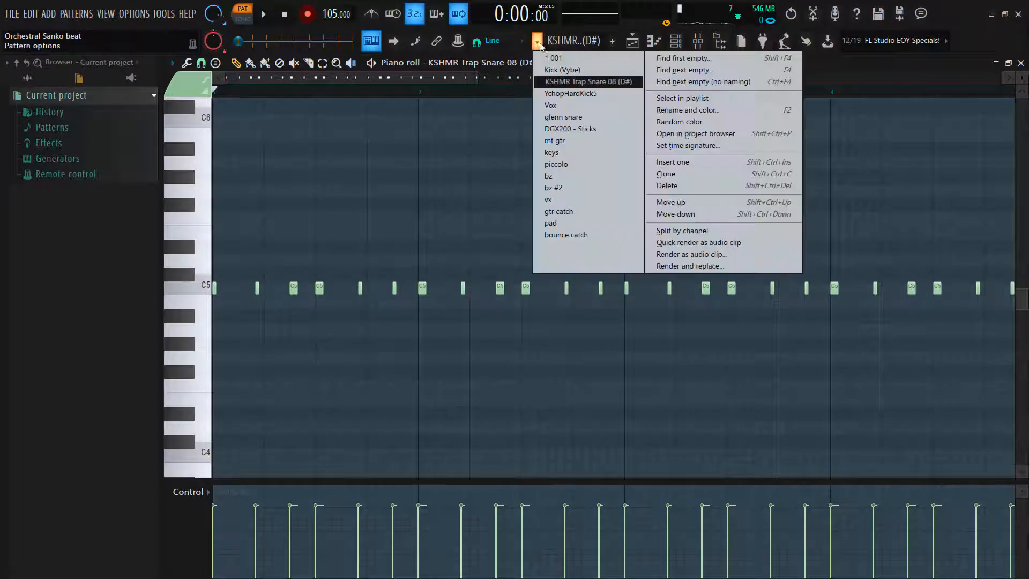
pyautogui.click(552, 118)
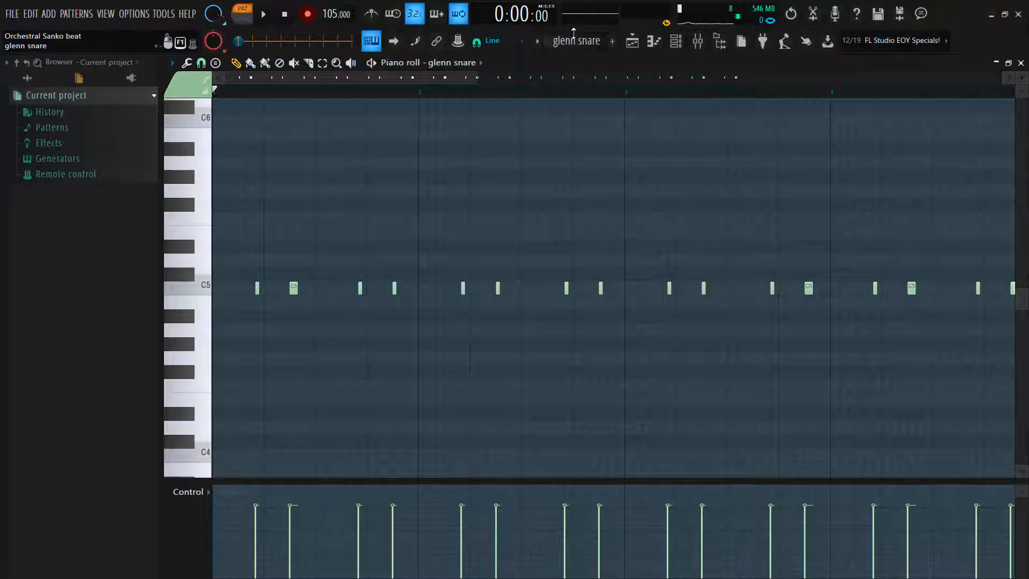
# Switch to the DGX200 - Sticks pattern, listen to it, and undo the last note edit.
pyautogui.scroll(-1, 574, 35)
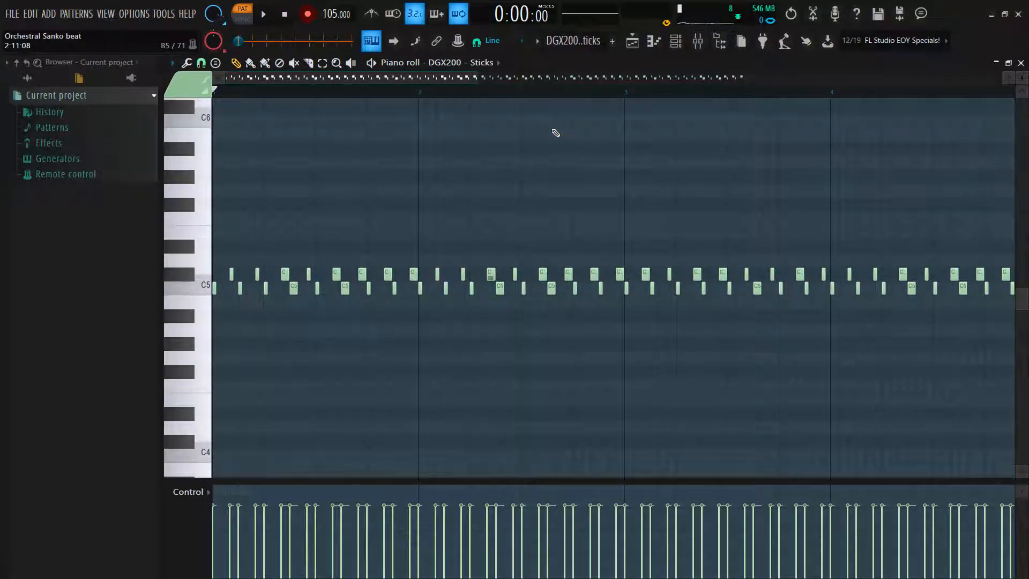
pyautogui.press('space')
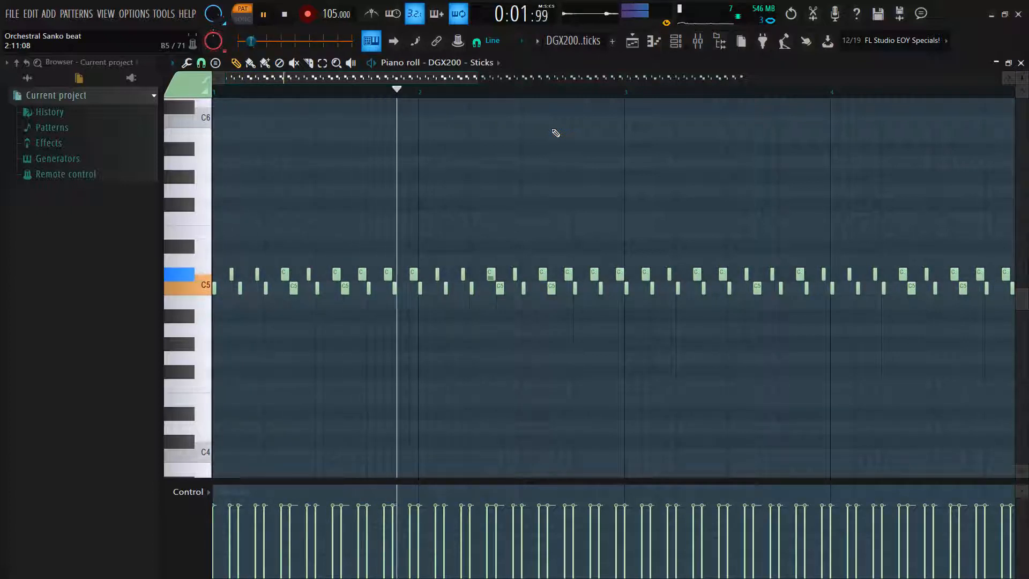
pyautogui.press('space')
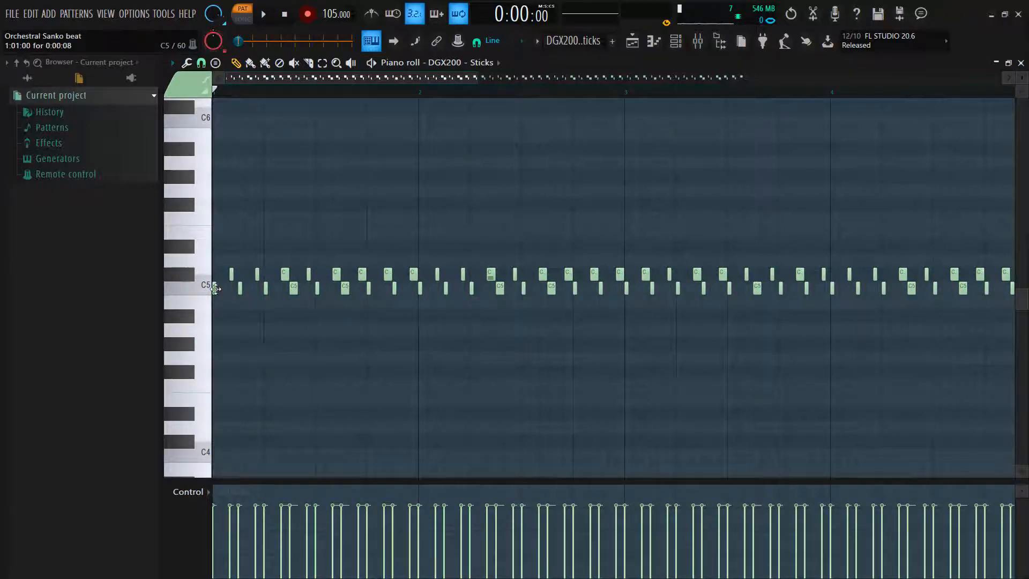
pyautogui.hotkey('ctrl', 'z')
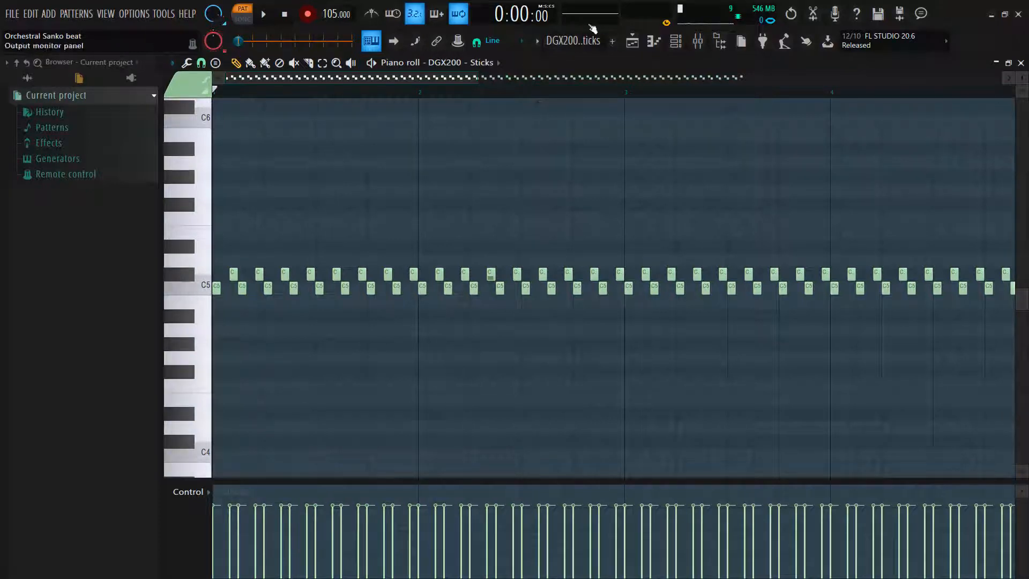
# Select the mt gtr pattern and open its Kontakt channel from the channel rack.
pyautogui.scroll(-1, 583, 37)
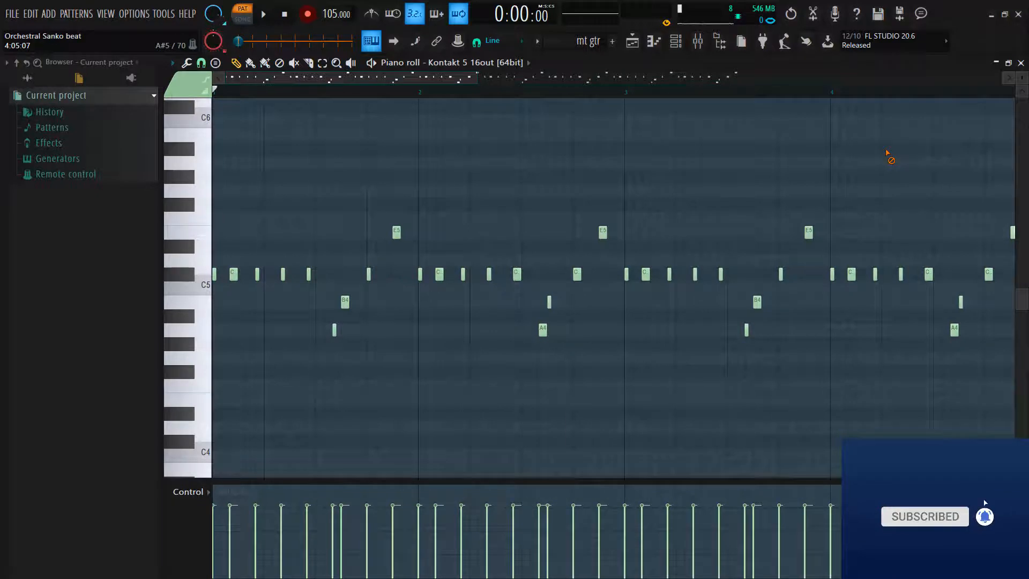
pyautogui.click(677, 44)
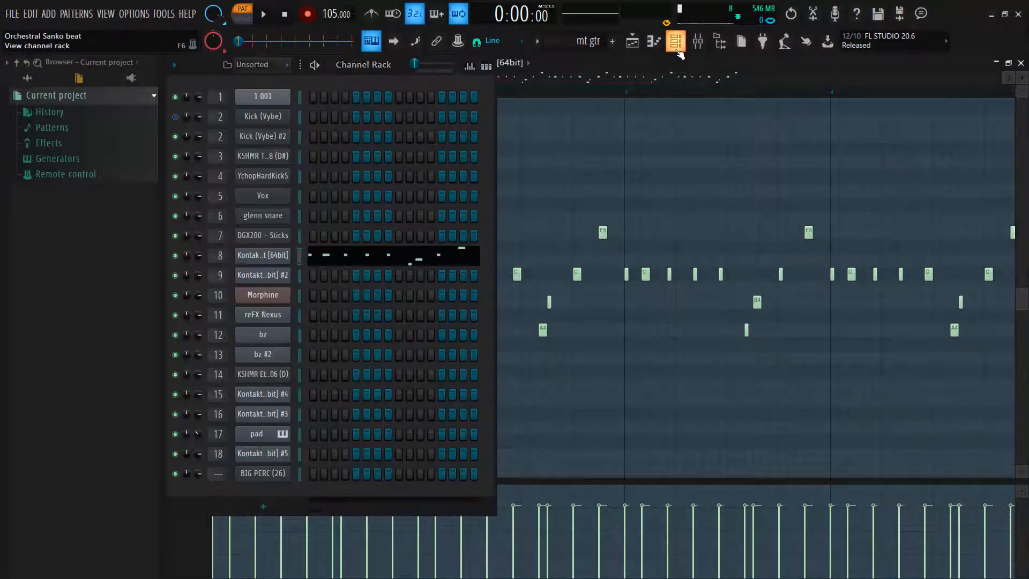
pyautogui.click(537, 40)
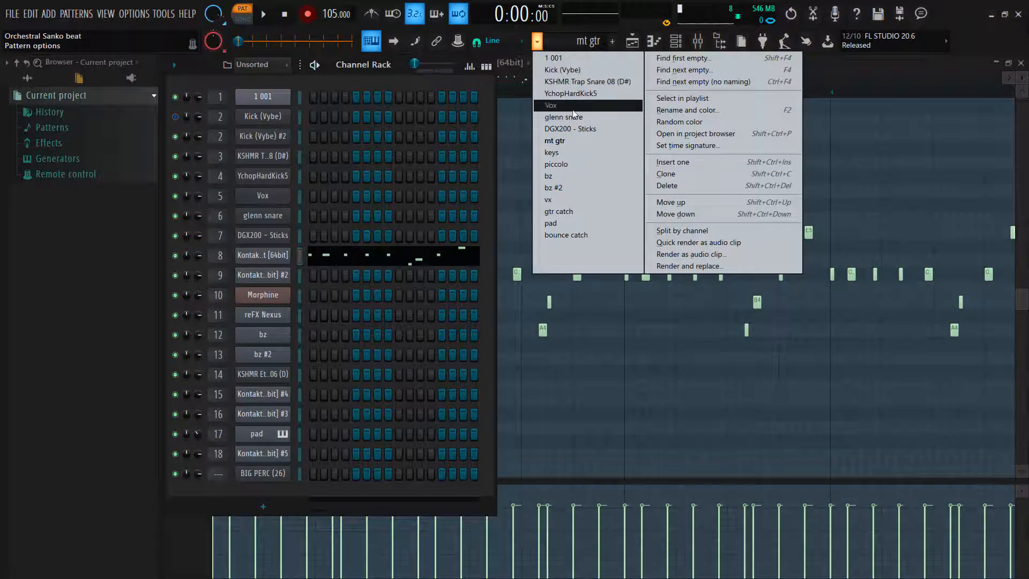
pyautogui.click(573, 142)
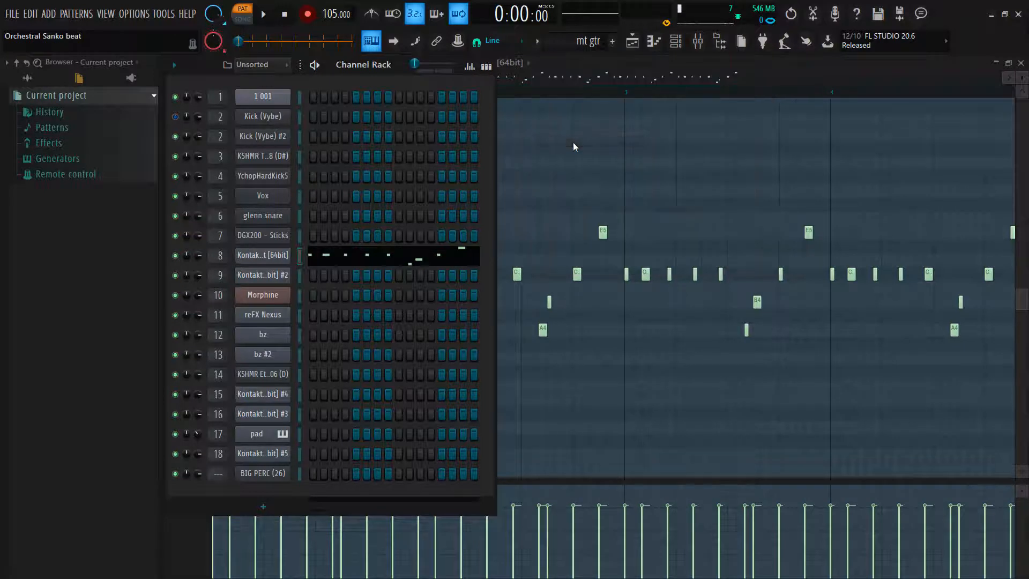
pyautogui.click(264, 262)
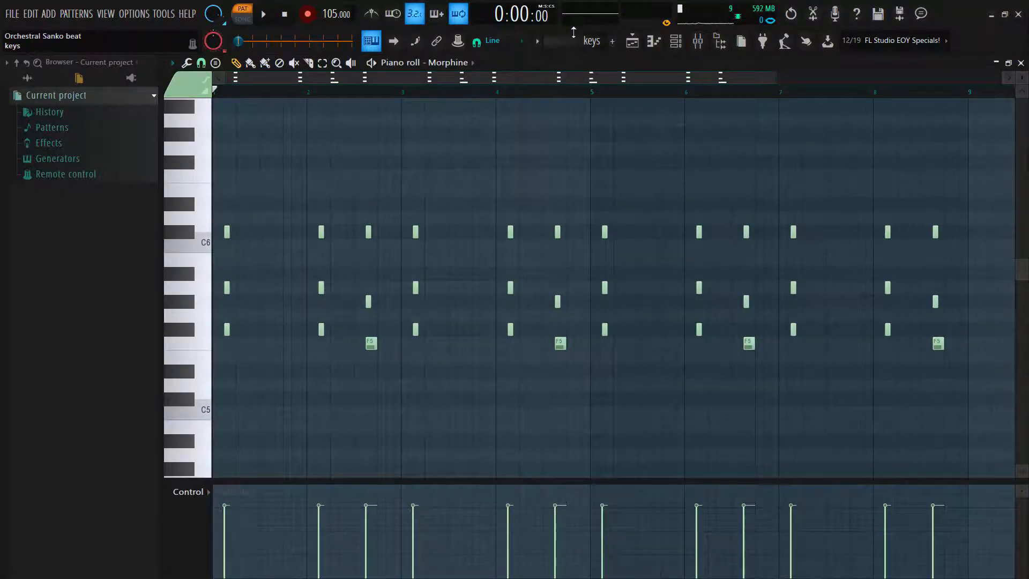
# Open the Morphine instrument used by the keys pattern, listen to the pattern, and close the instrument.
pyautogui.click(458, 65)
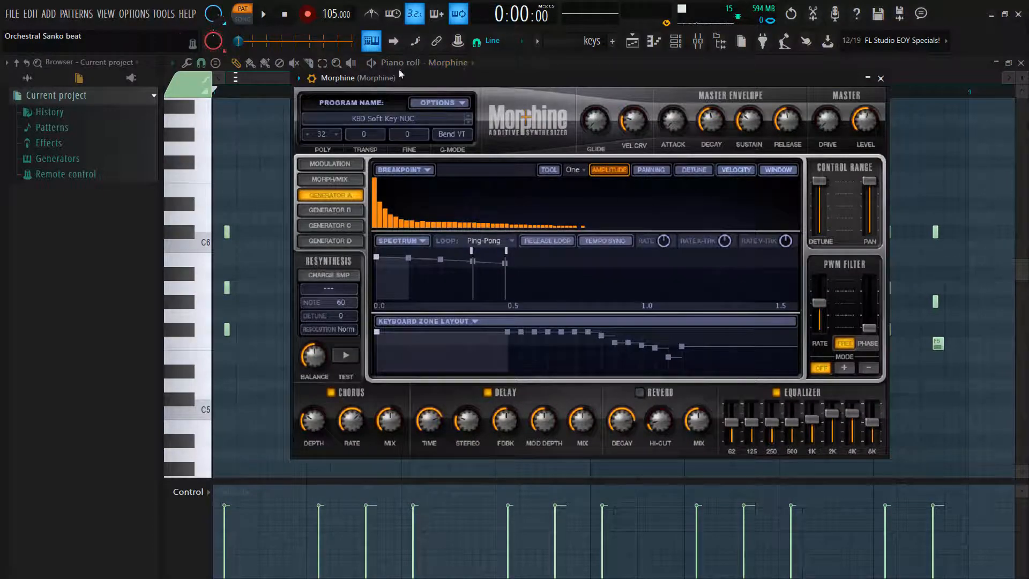
pyautogui.click(265, 14)
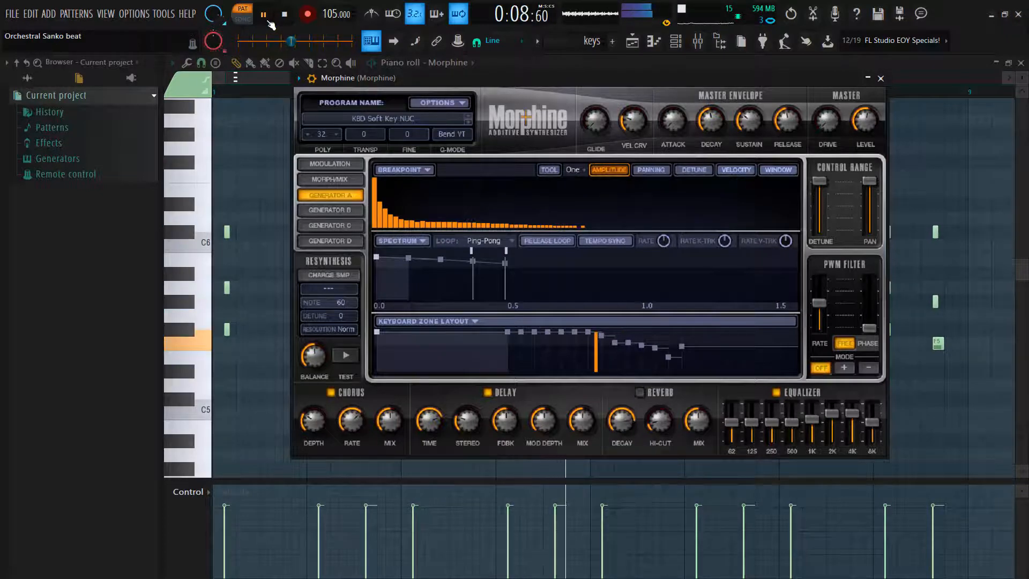
pyautogui.press('space')
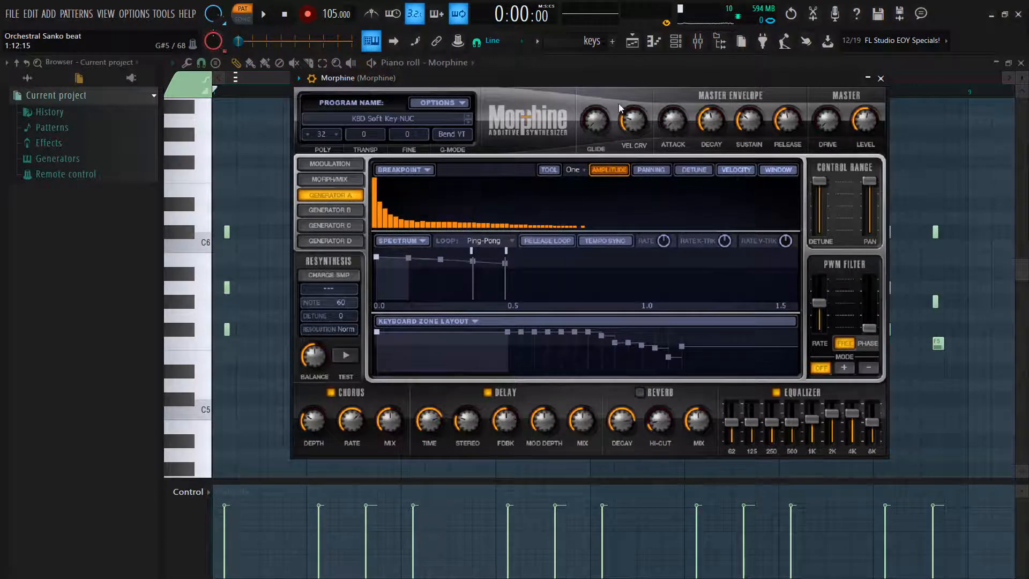
pyautogui.click(652, 66)
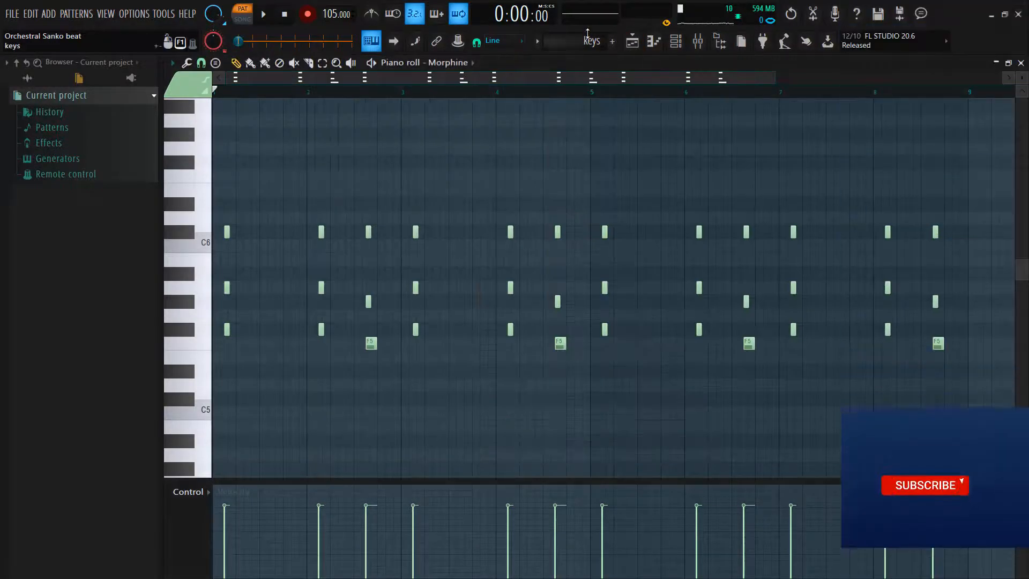
# Switch to the piccolo pattern and bring its reFX Nexus notes into view in the piano roll.
pyautogui.scroll(-1, 588, 35)
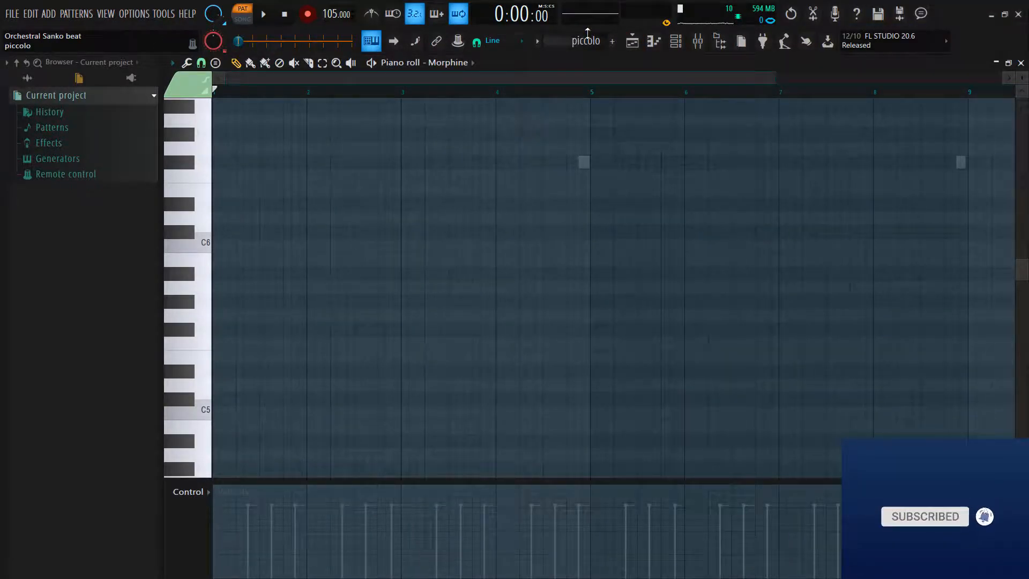
pyautogui.hotkey('shift', '1')
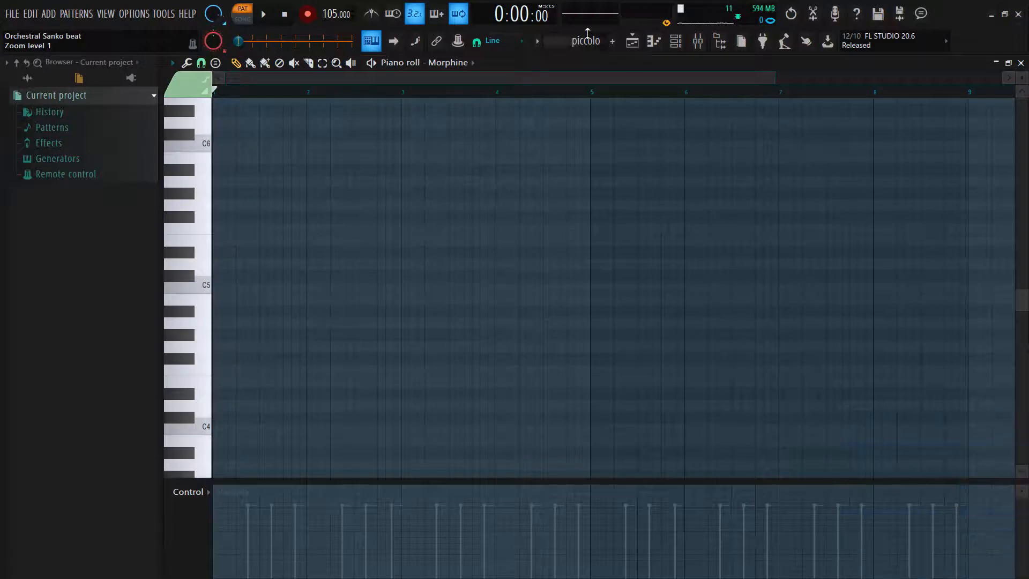
pyautogui.press('Down')
pyautogui.hotkey('shift', '1')
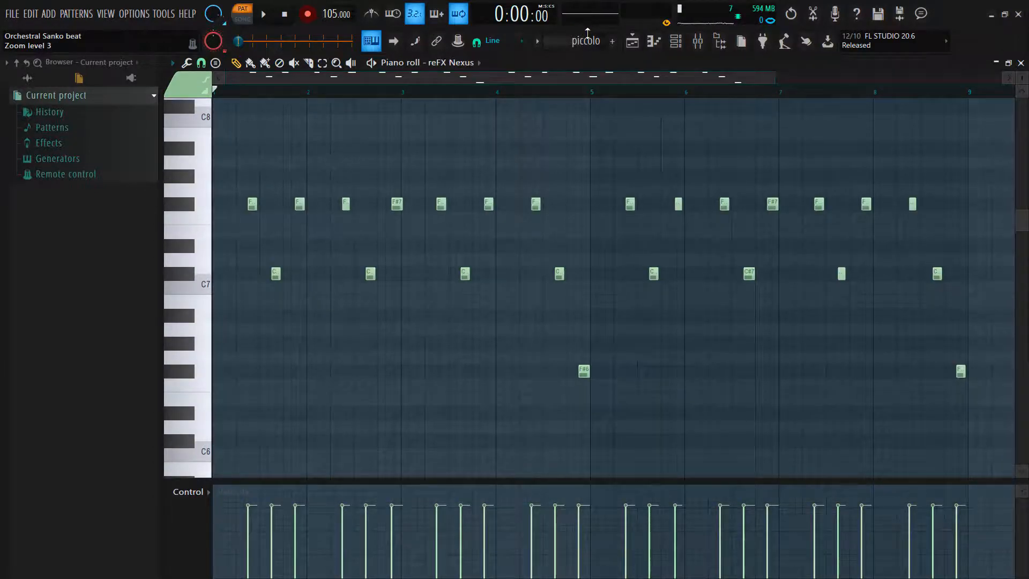
# Open the reFX Nexus instrument to check its preset, close it, and listen to the piccolo pattern.
pyautogui.click(452, 63)
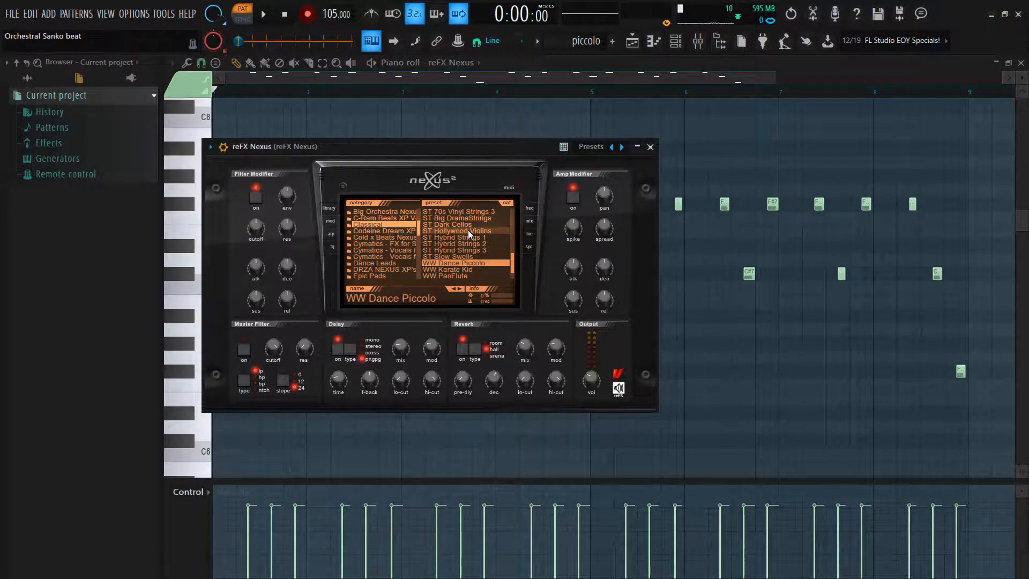
pyautogui.click(650, 147)
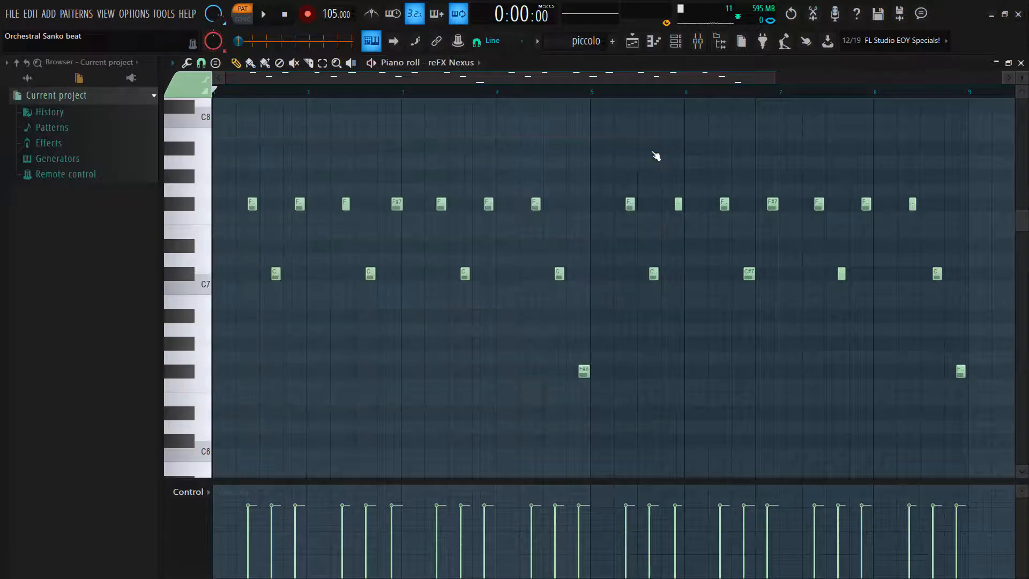
pyautogui.press('space')
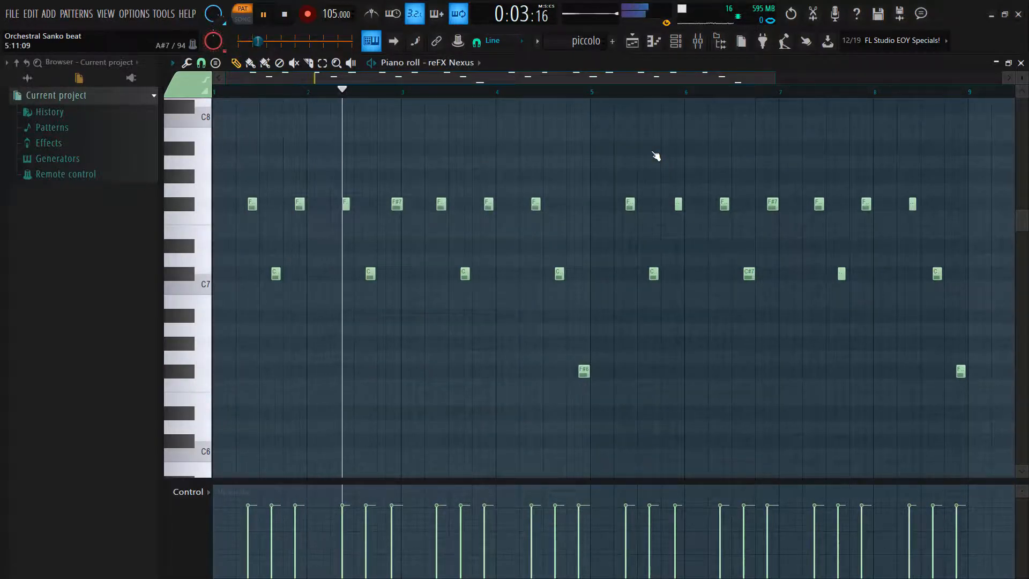
pyautogui.press('space')
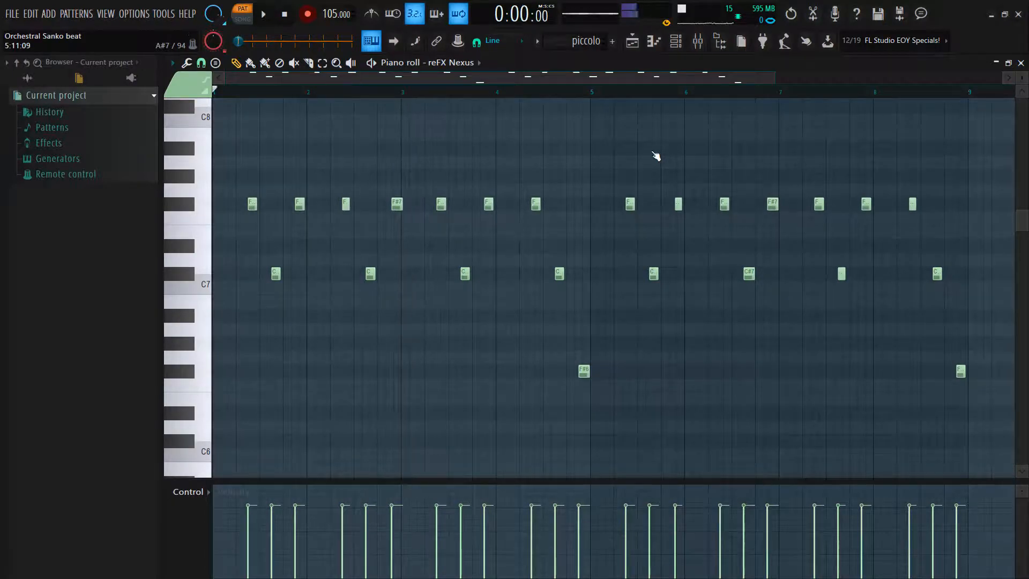
# Review the bz pattern's notes and play the full arrangement from the playlist in song mode.
pyautogui.scroll(-1, 588, 35)
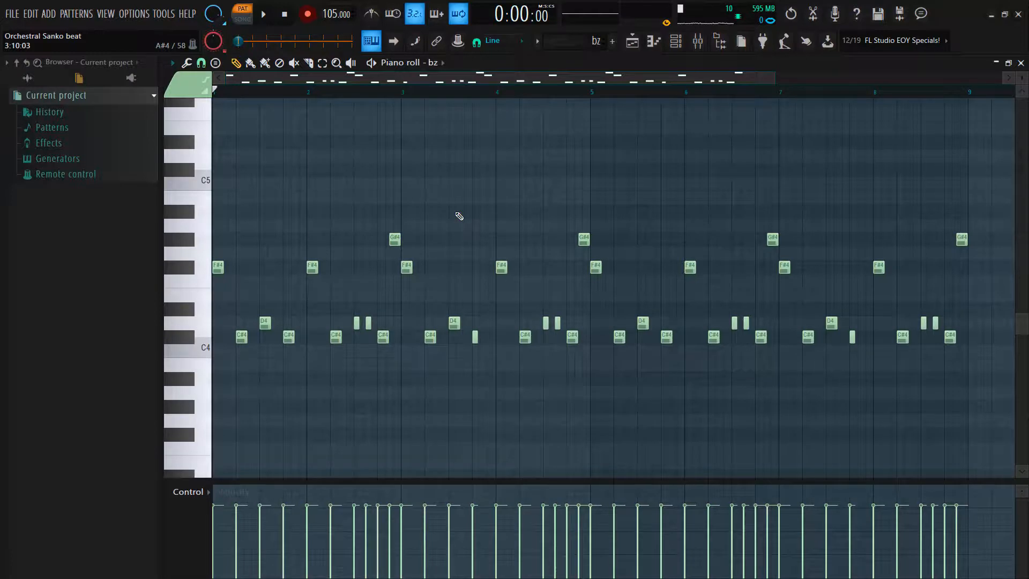
pyautogui.click(632, 42)
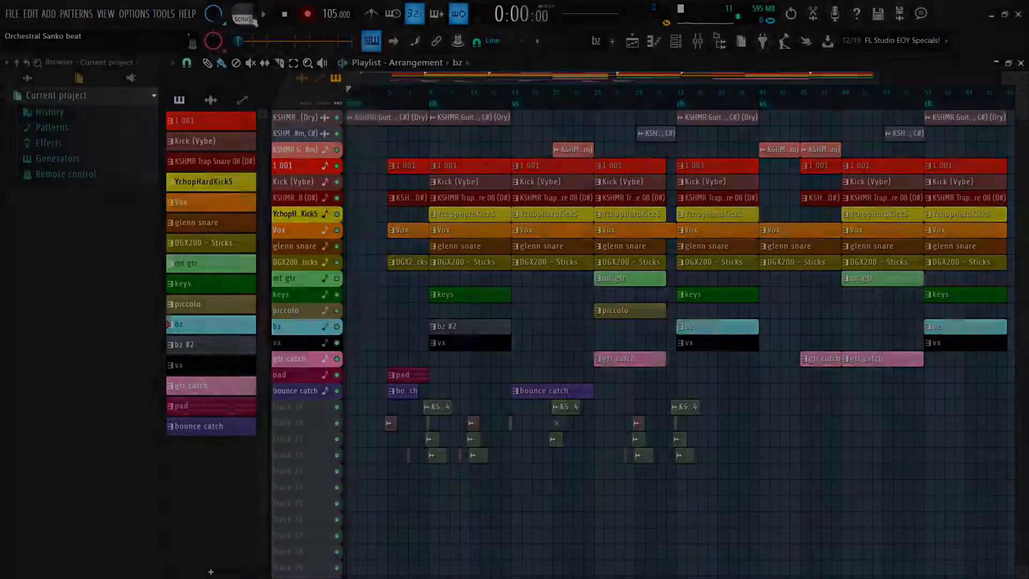
pyautogui.click(244, 17)
pyautogui.press('space')
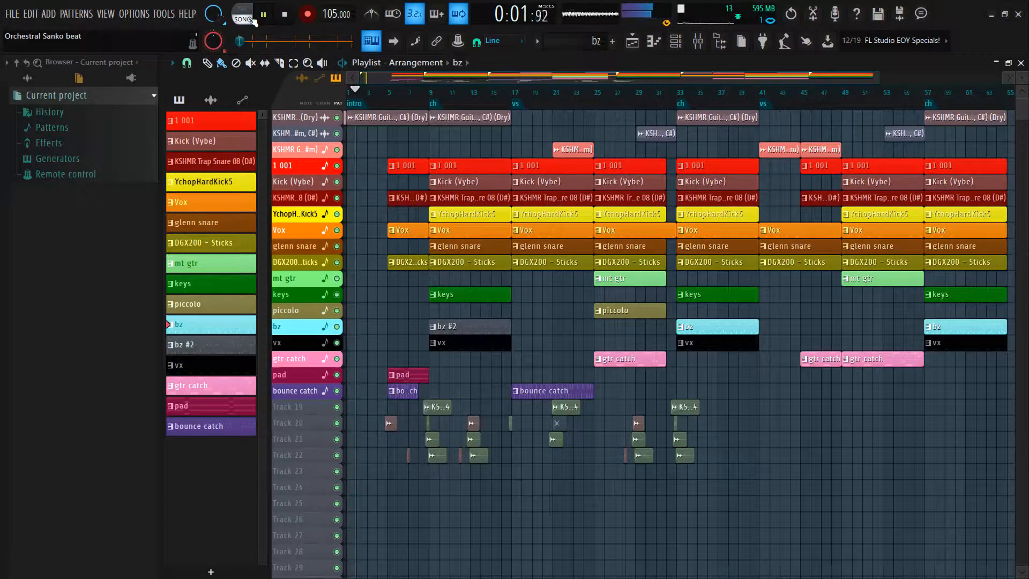